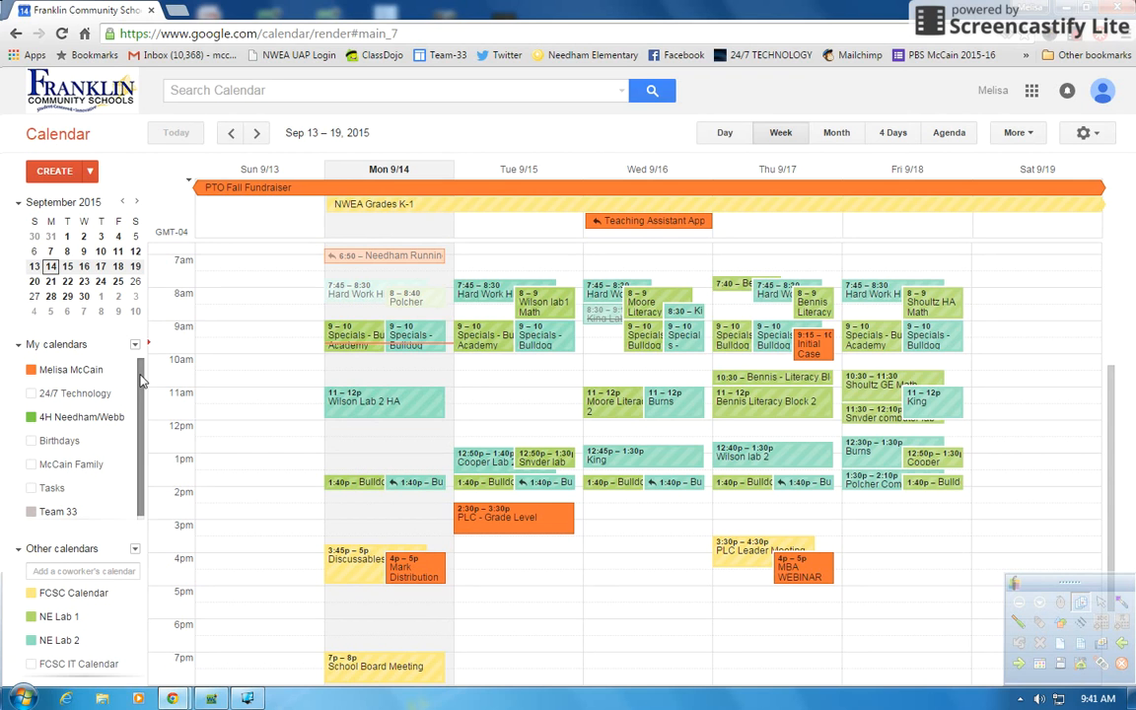
# Go to the week of Oct 4–10, 2015 and scroll down to the afternoon conference blocks.
pyautogui.click(136, 203)
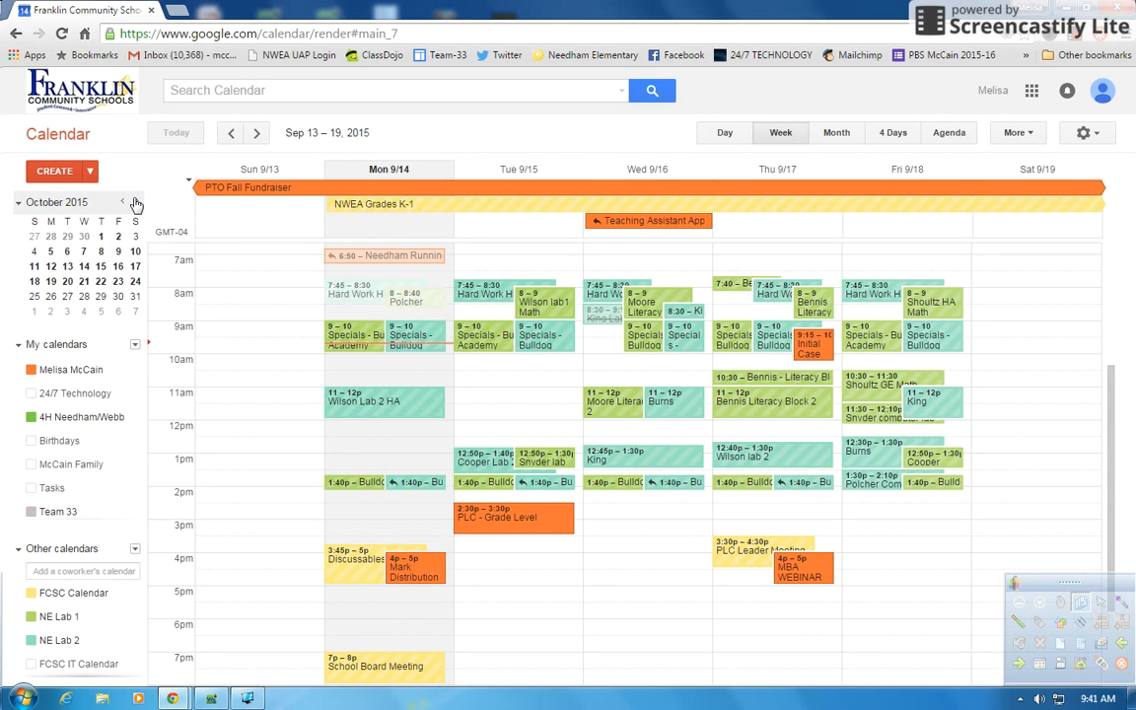
pyautogui.click(83, 253)
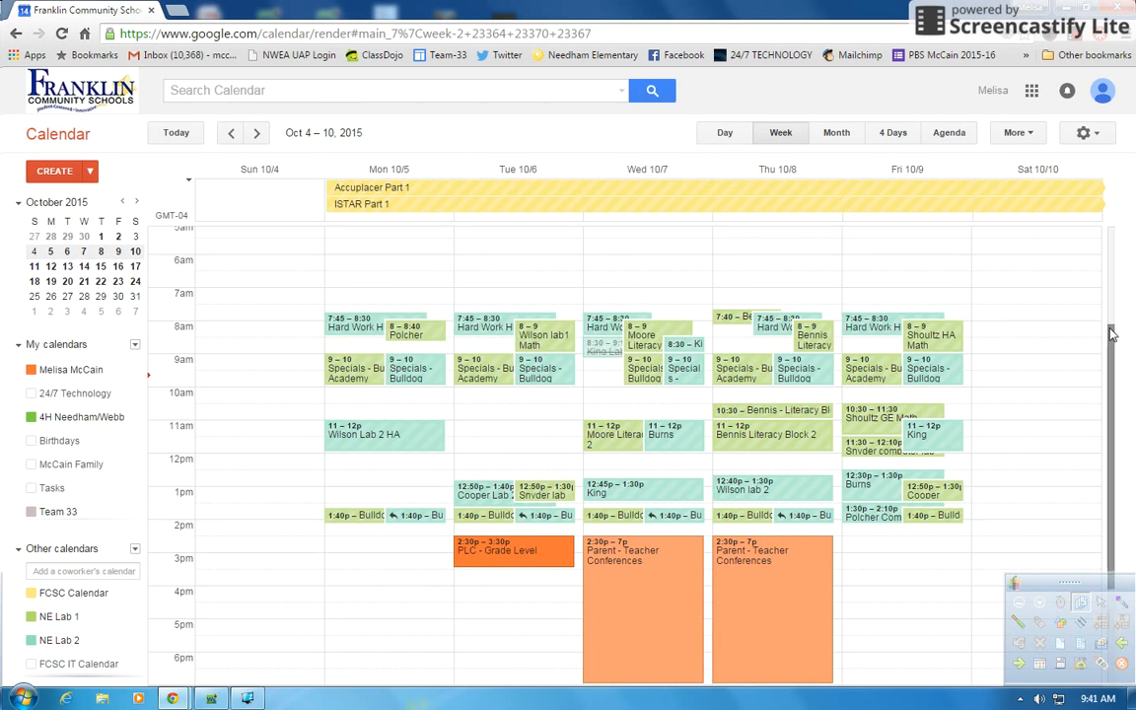
pyautogui.moveTo(1110, 334); pyautogui.dragTo(1111, 422)
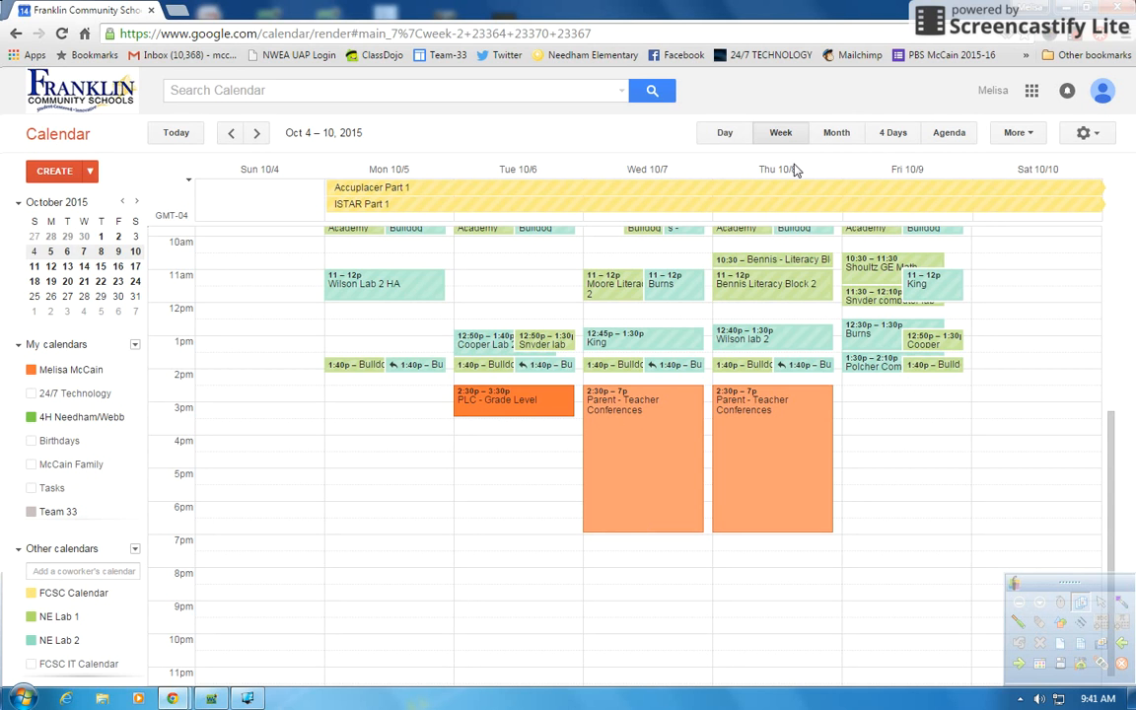
# Create appointment slots at 3:30pm on Wed, Oct 7 and open their full details editor.
pyautogui.click(706, 436)
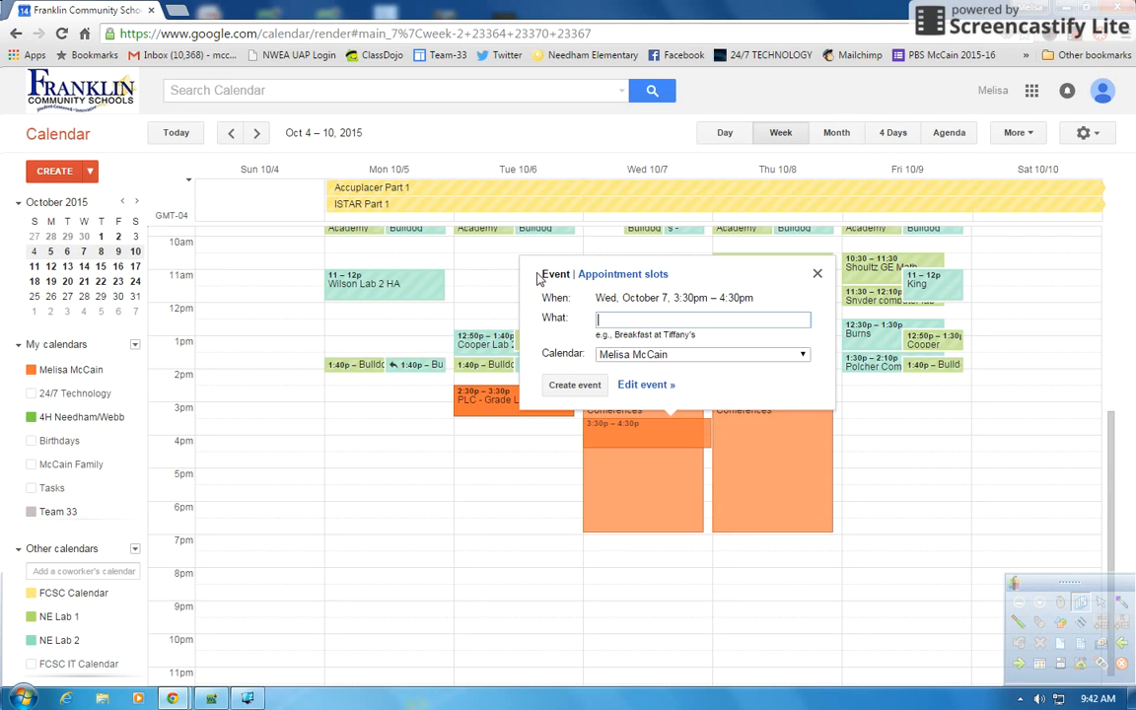
pyautogui.click(620, 276)
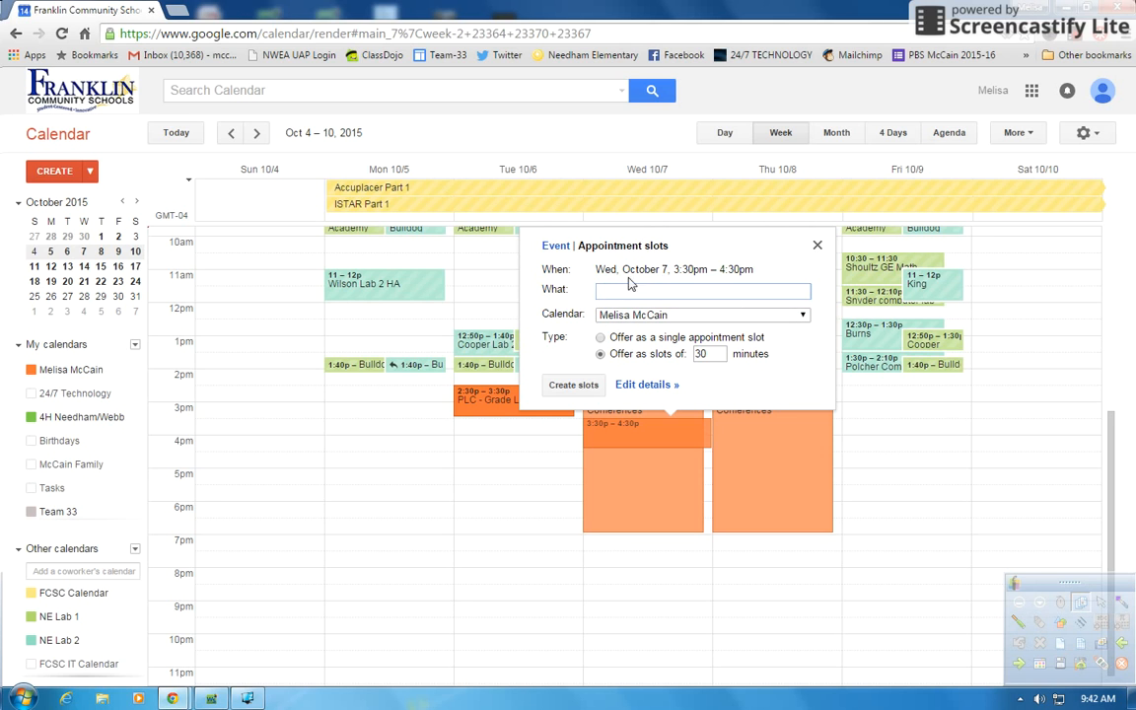
pyautogui.click(642, 388)
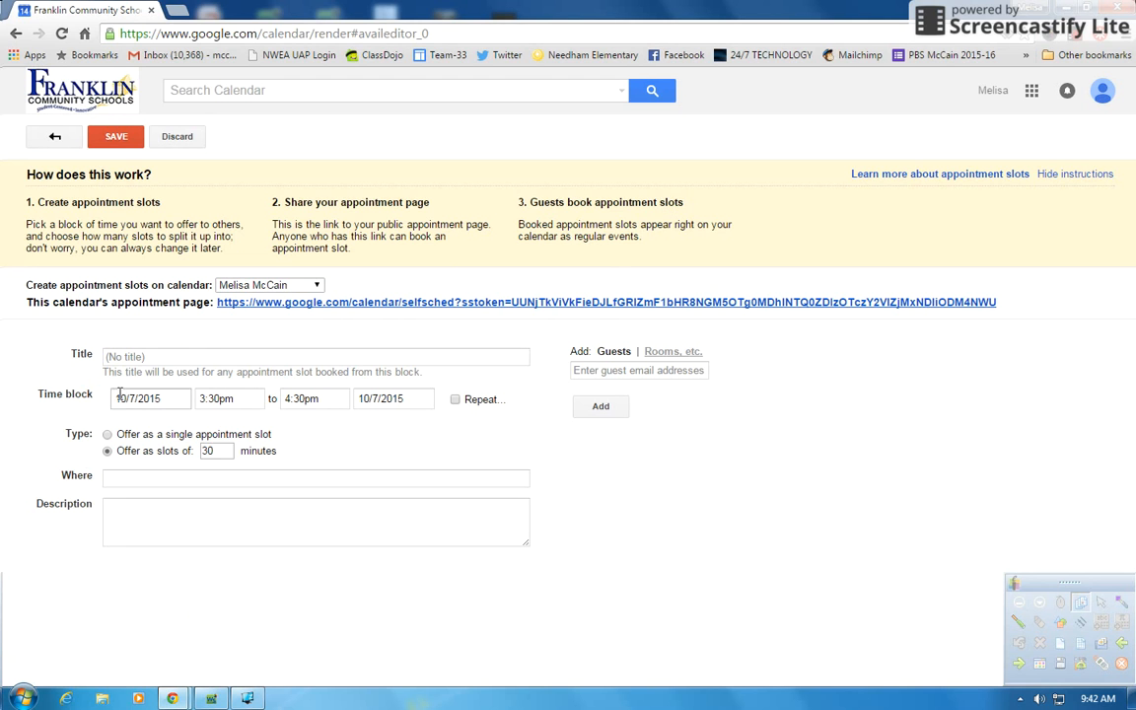
# Title the appointment slots 'Parent Teacher Conf with' followed by the teacher's name.
pyautogui.click(119, 357)
pyautogui.write('P')
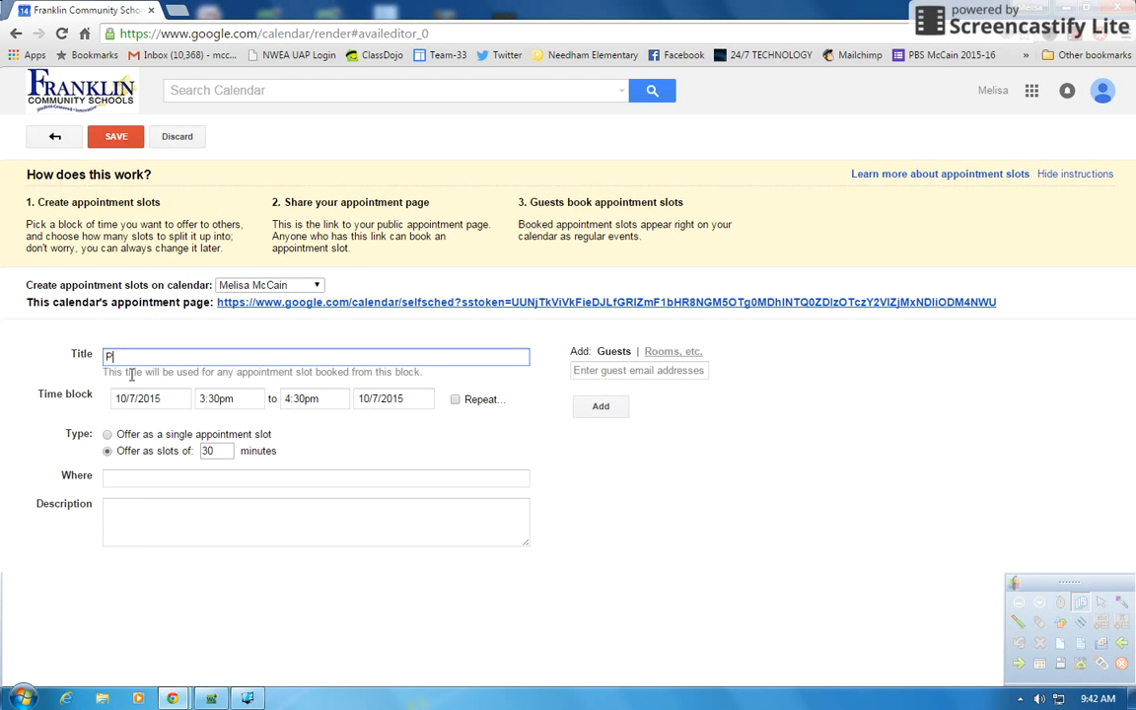
pyautogui.write('arent Teacher Conf with Mrs')
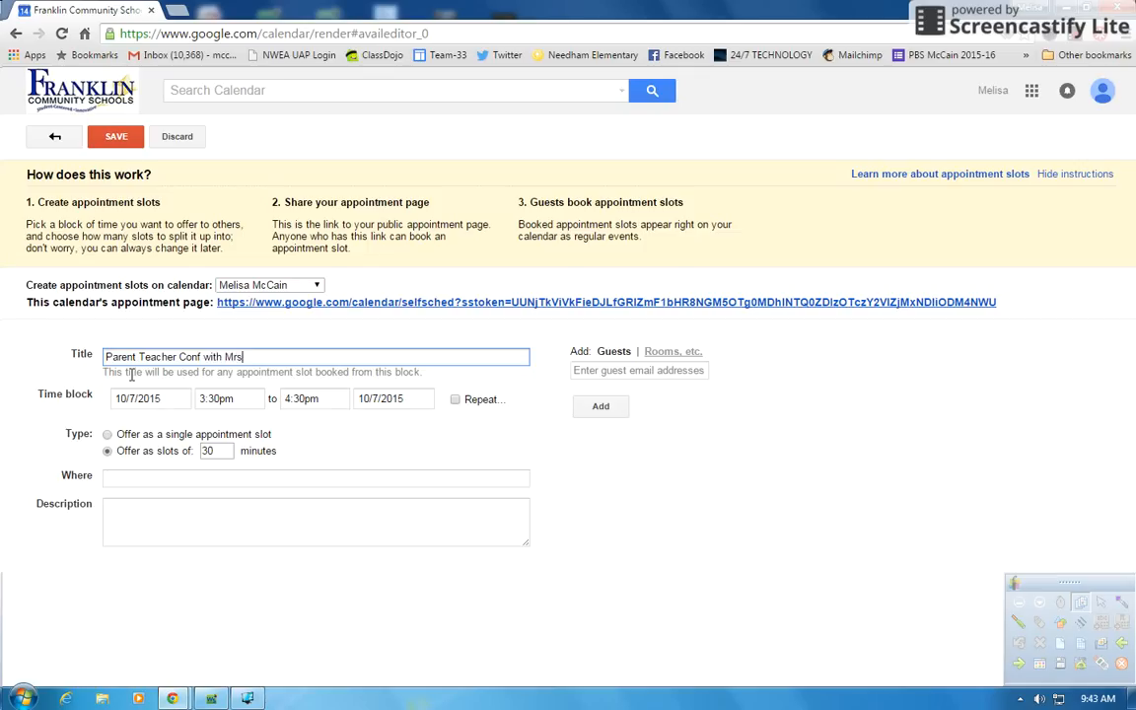
pyautogui.write('. McCain')
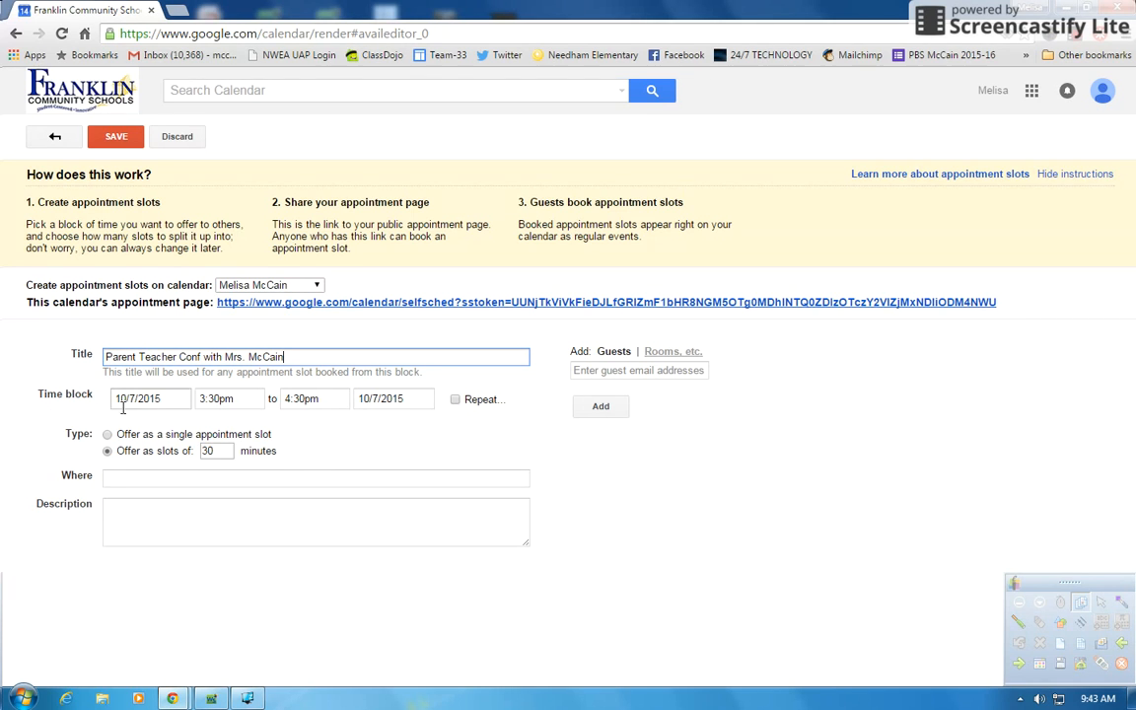
# Make the 10/7/2015 block run 2:30pm to 7:00pm and enable Repeat.
pyautogui.click(222, 398)
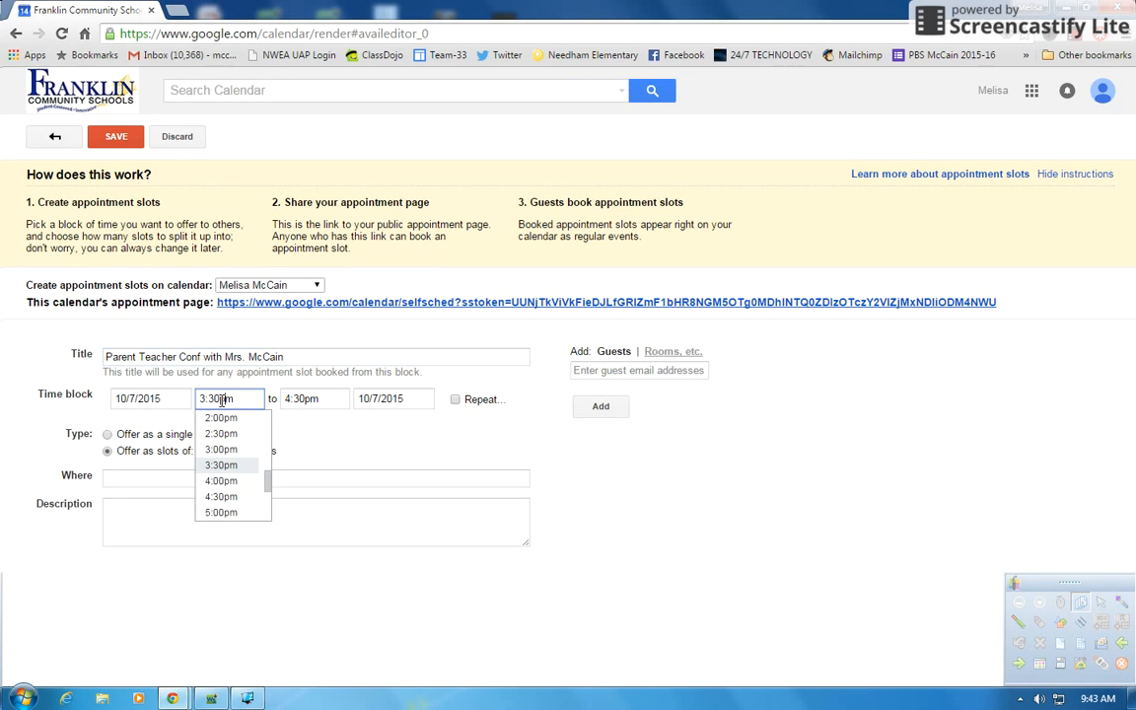
pyautogui.click(222, 434)
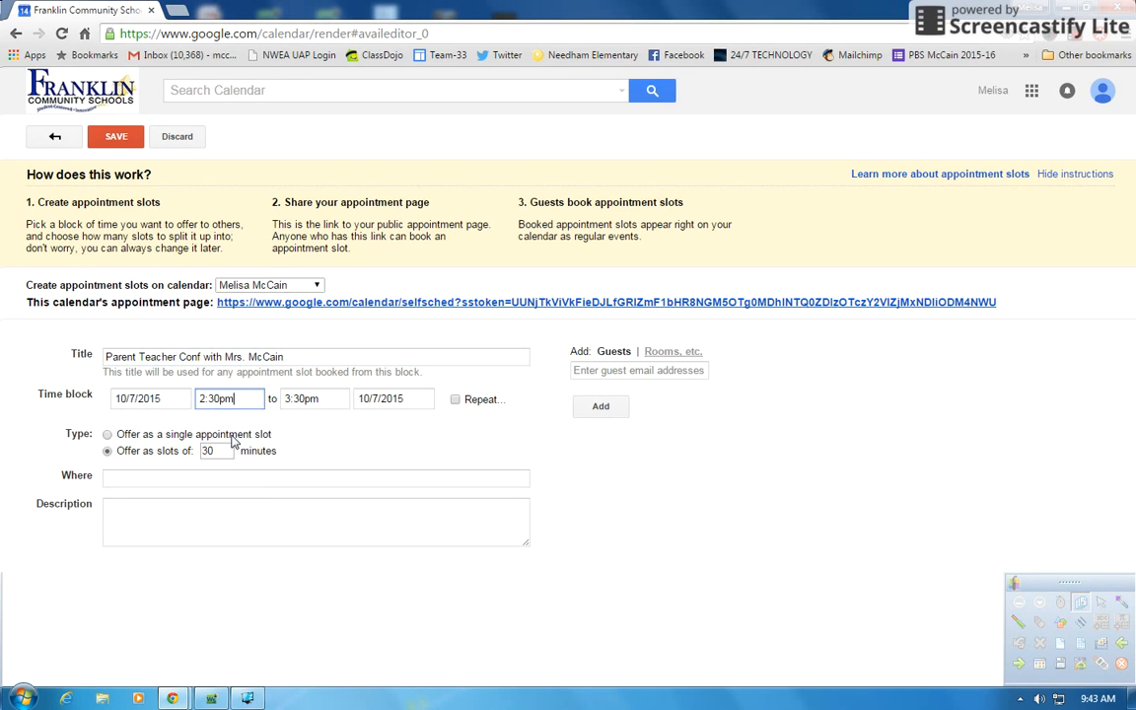
pyautogui.click(308, 398)
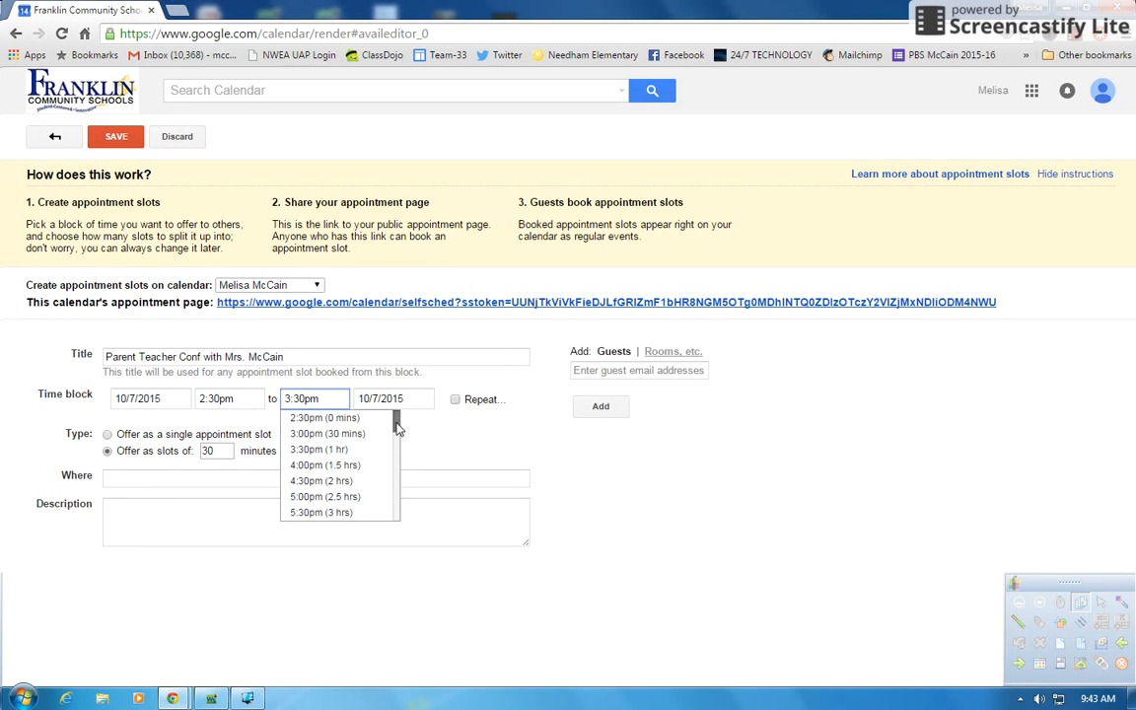
pyautogui.moveTo(396, 421); pyautogui.dragTo(397, 436)
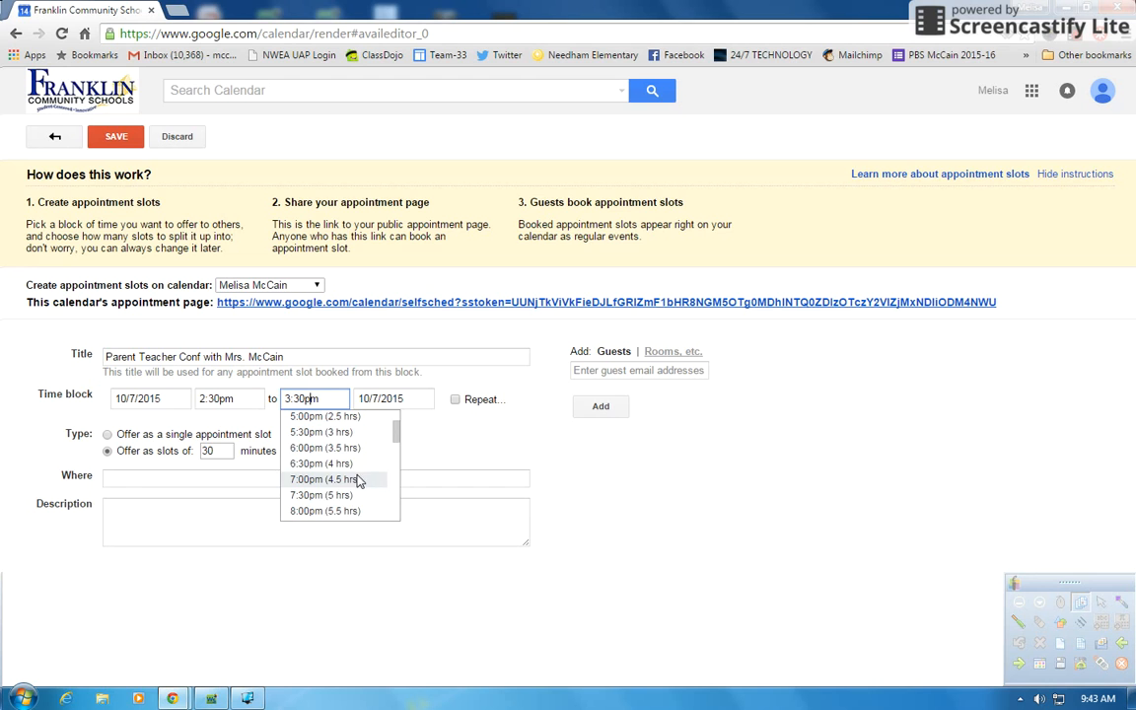
pyautogui.click(359, 476)
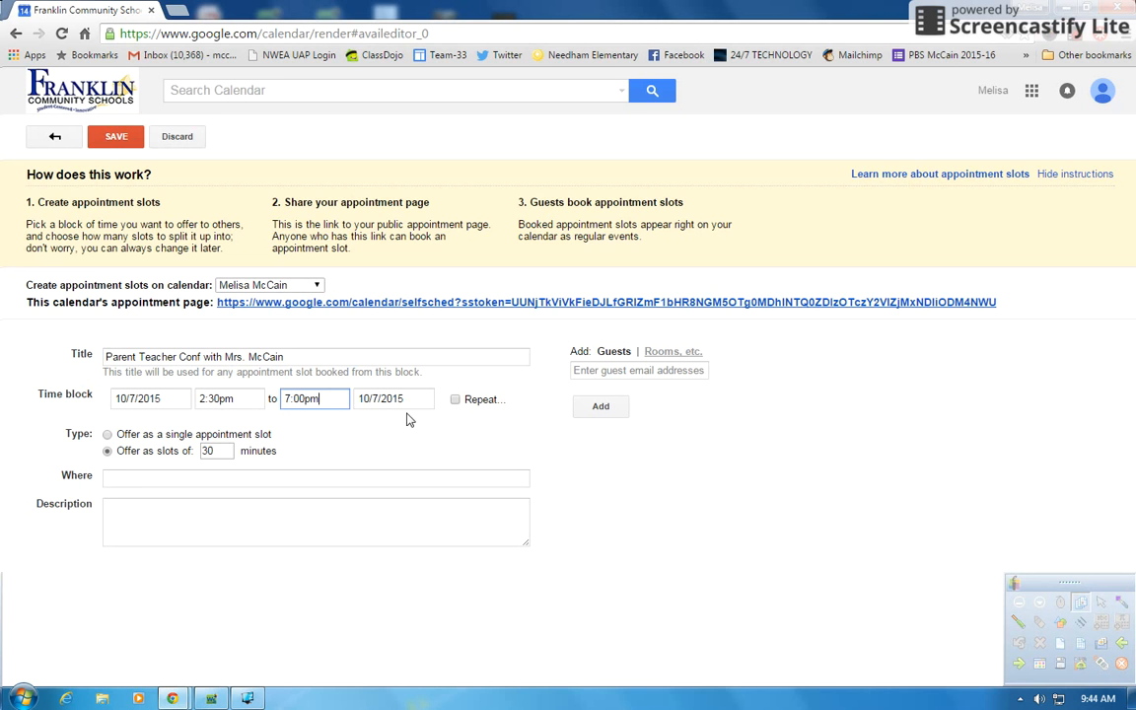
pyautogui.click(455, 401)
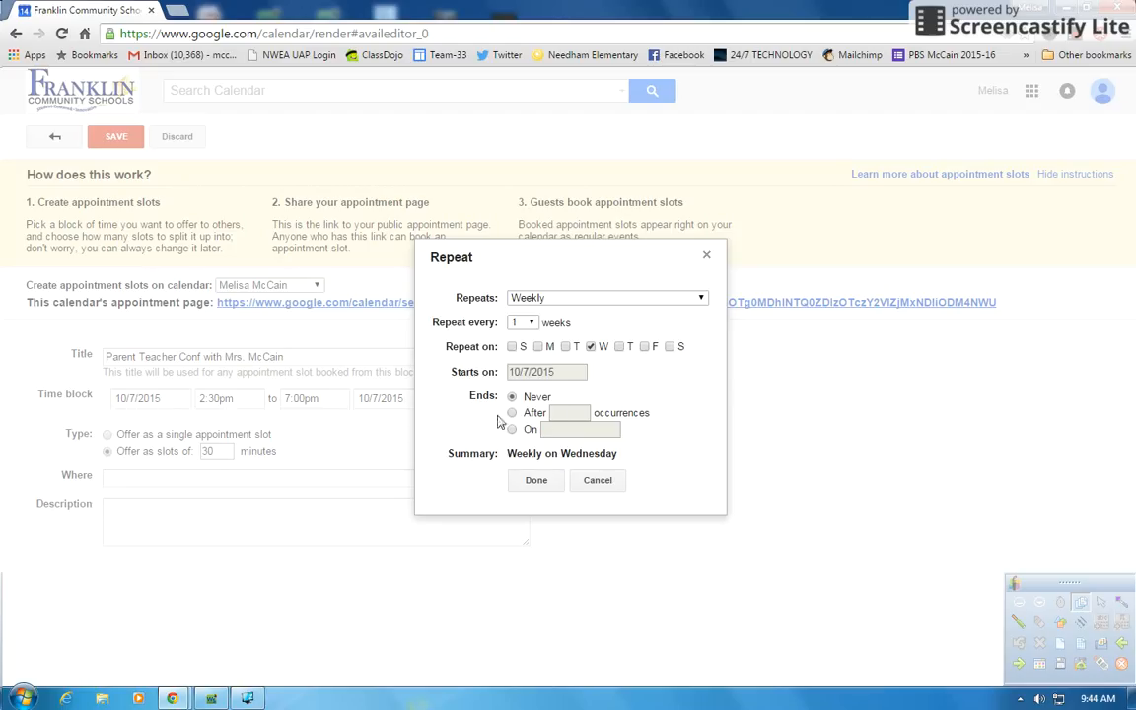
# Repeat the appointment block daily, ending on Oct 8, 2015.
pyautogui.click(578, 304)
pyautogui.click(579, 312)
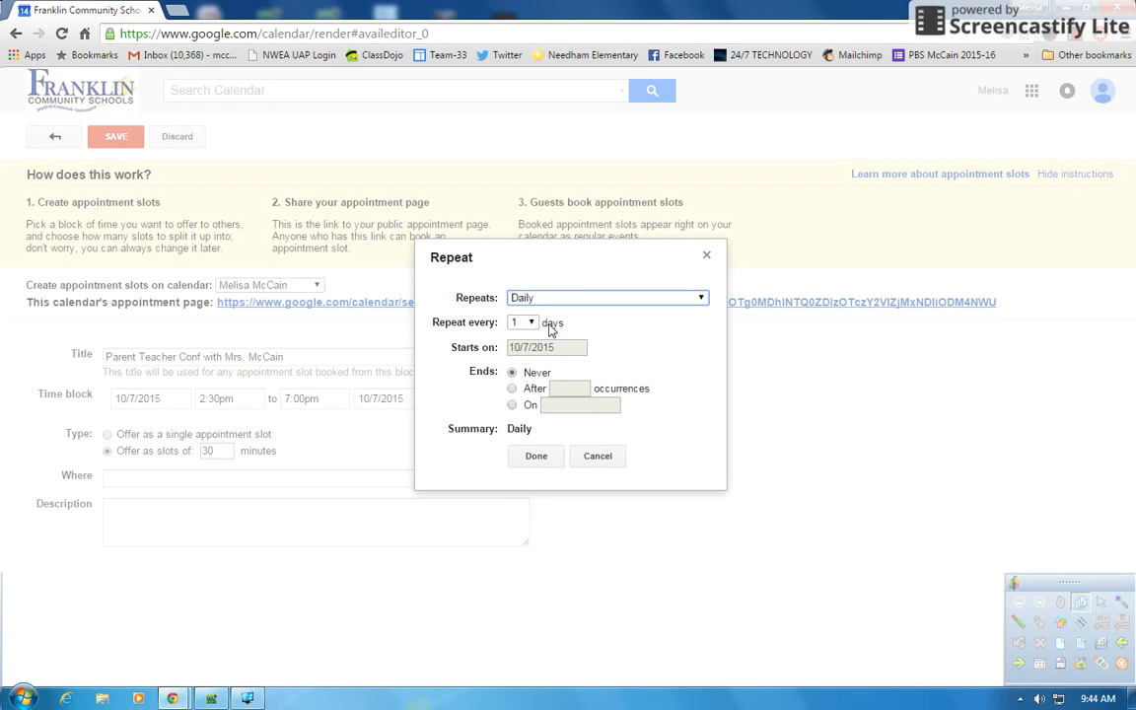
pyautogui.click(512, 406)
pyautogui.click(557, 406)
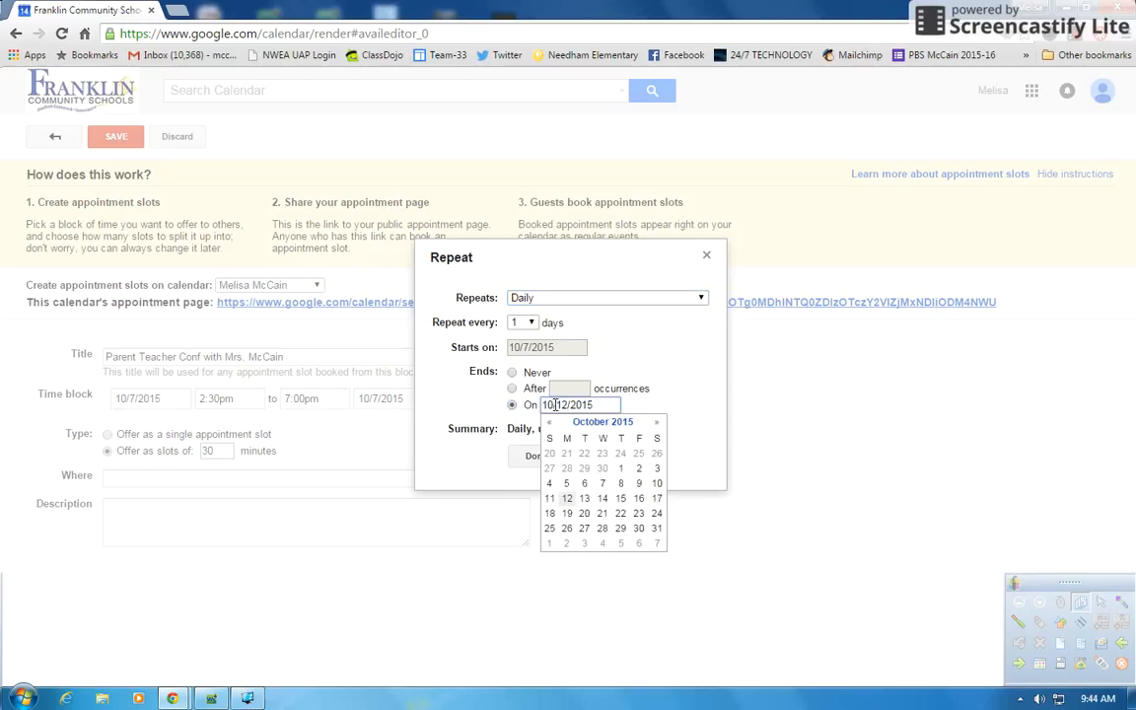
pyautogui.click(621, 483)
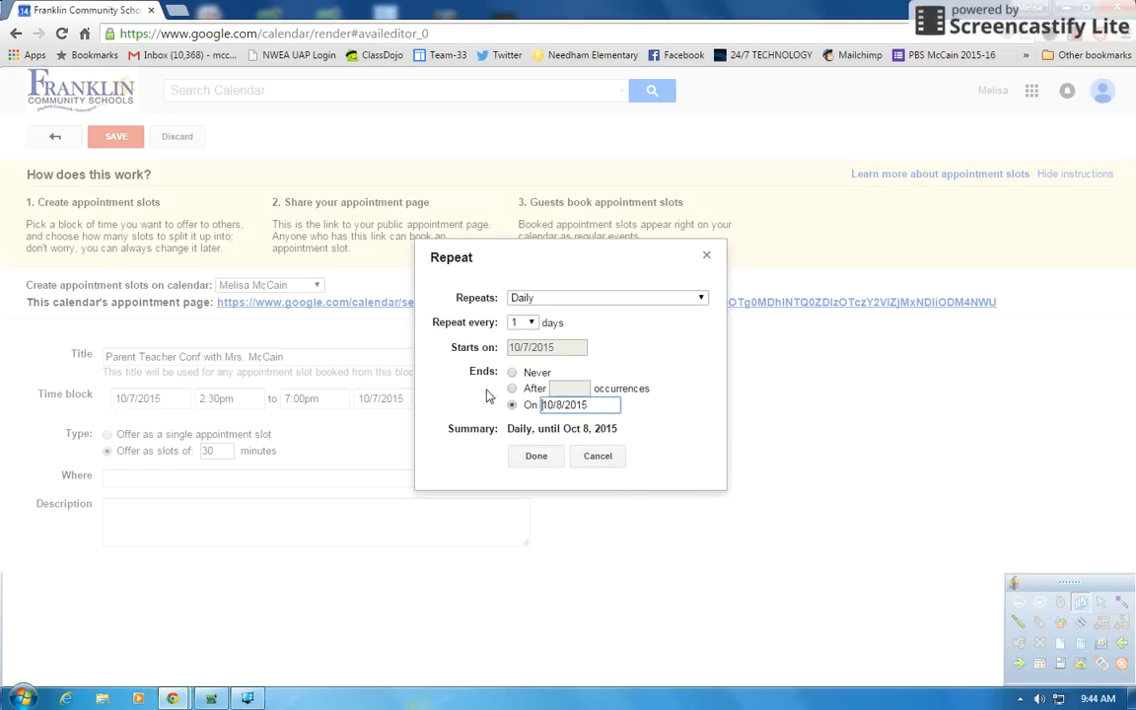
pyautogui.click(534, 458)
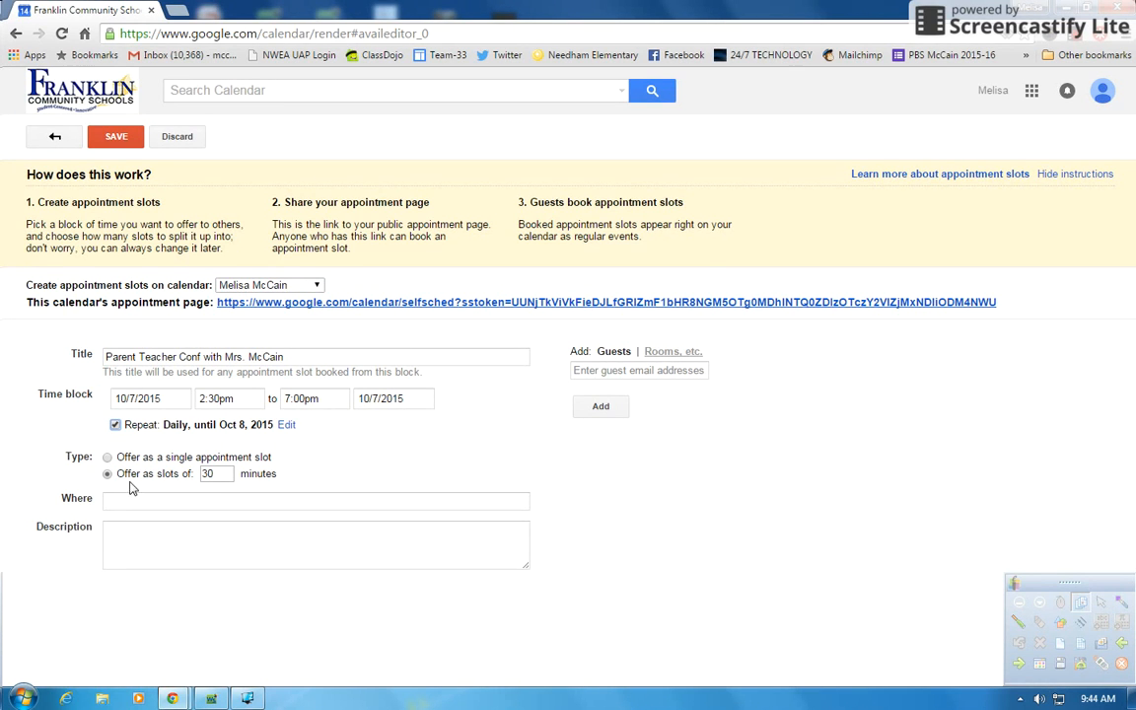
# Use 15-minute slots and set the location to 'Needham Elementary, Room 33'.
pyautogui.click(217, 474)
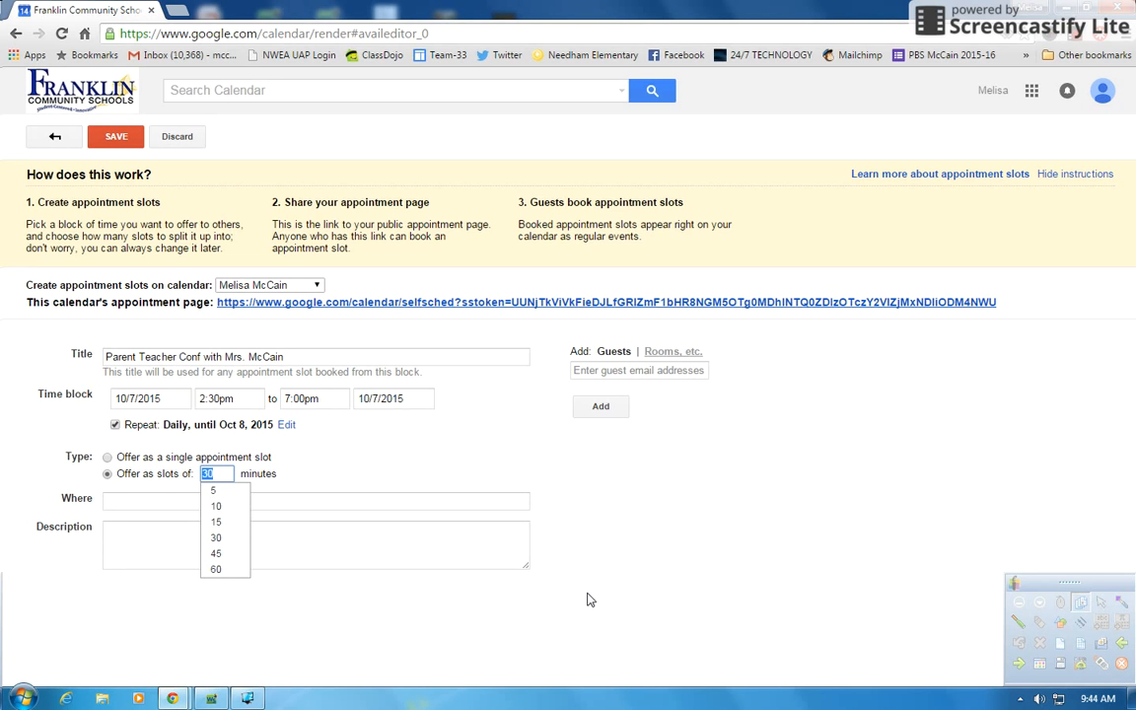
pyautogui.write('15')
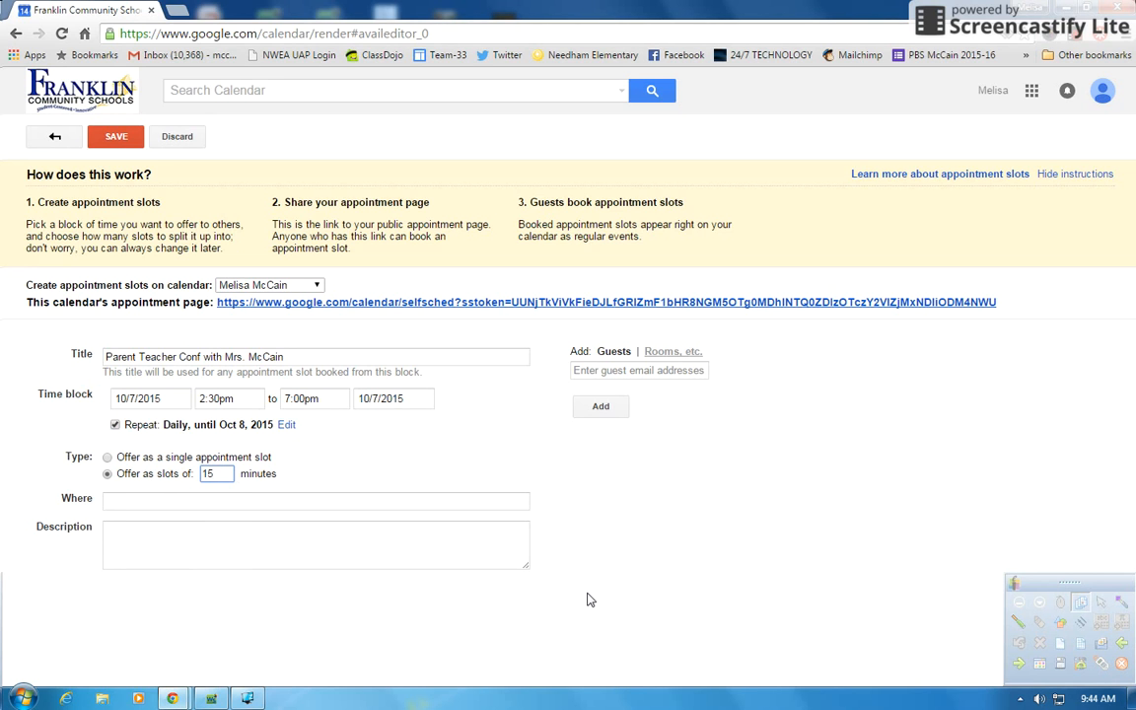
pyautogui.click(132, 503)
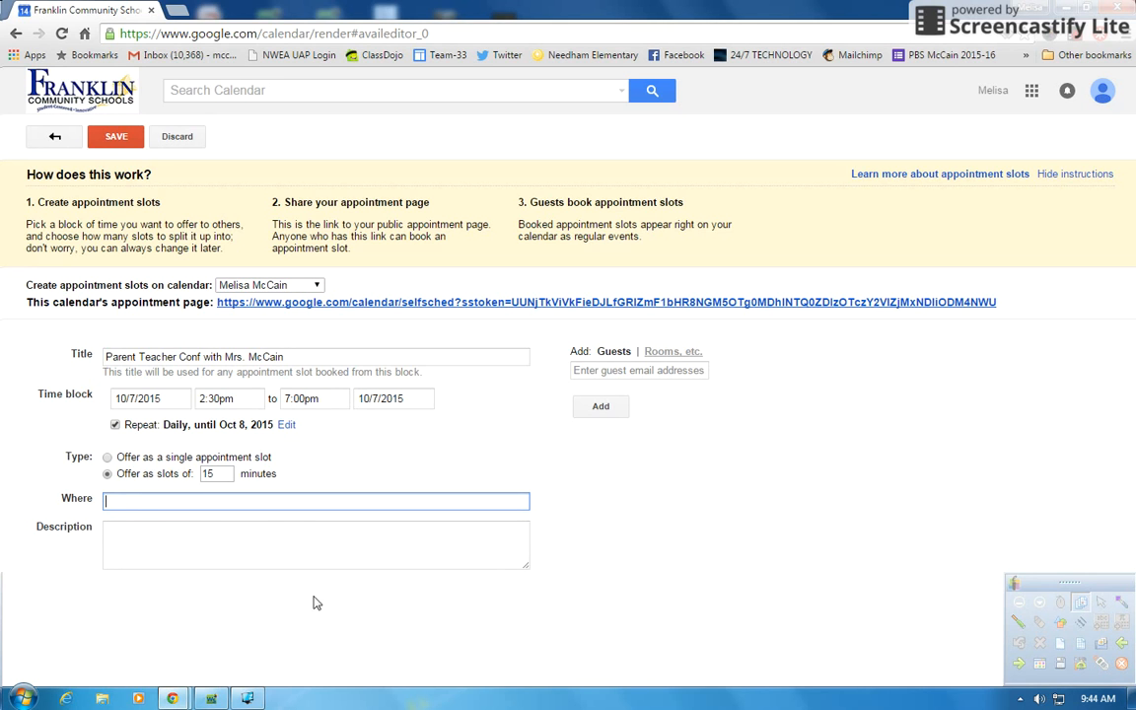
pyautogui.write('Needham Elementary, Room 33')
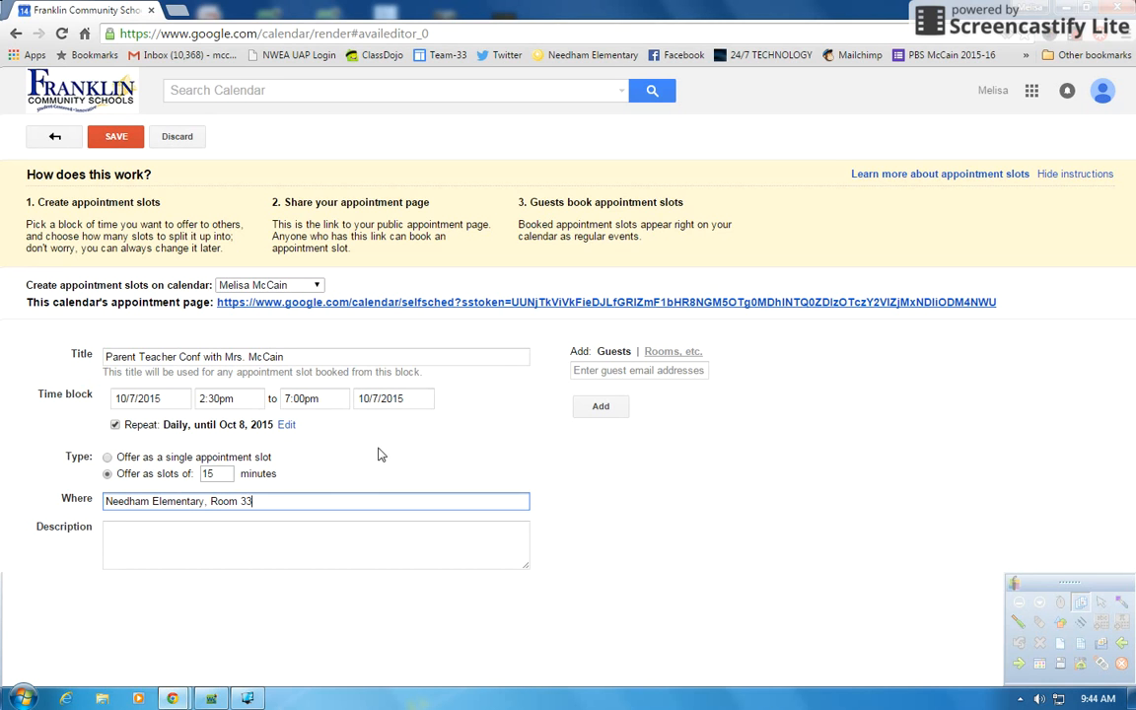
pyautogui.click(203, 529)
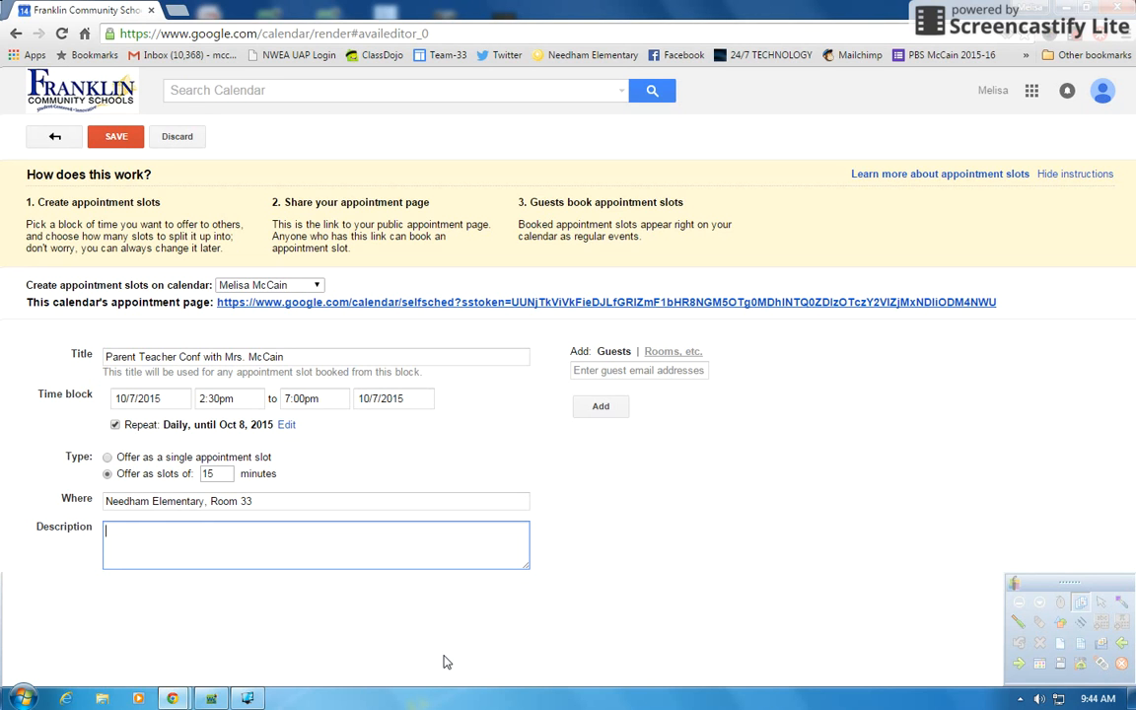
# Describe the slots as a conference with the teacher about your child's progress and data.
pyautogui.write('Conference with Mrs. M')
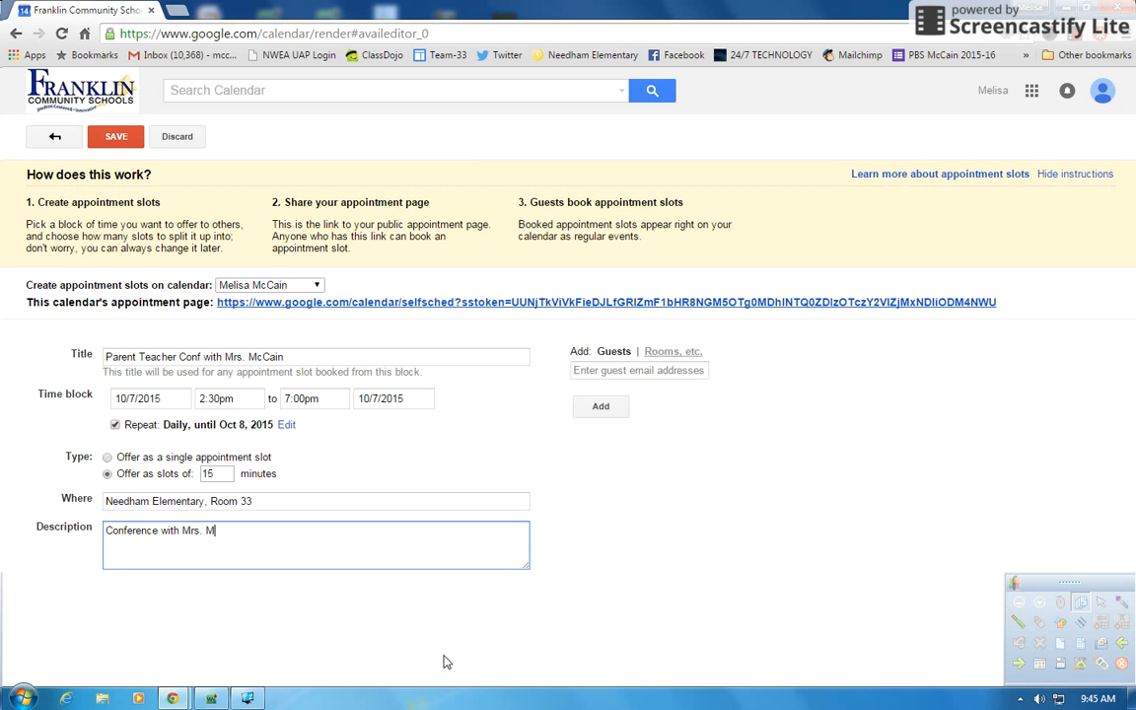
pyautogui.write("cCain about your child's ")
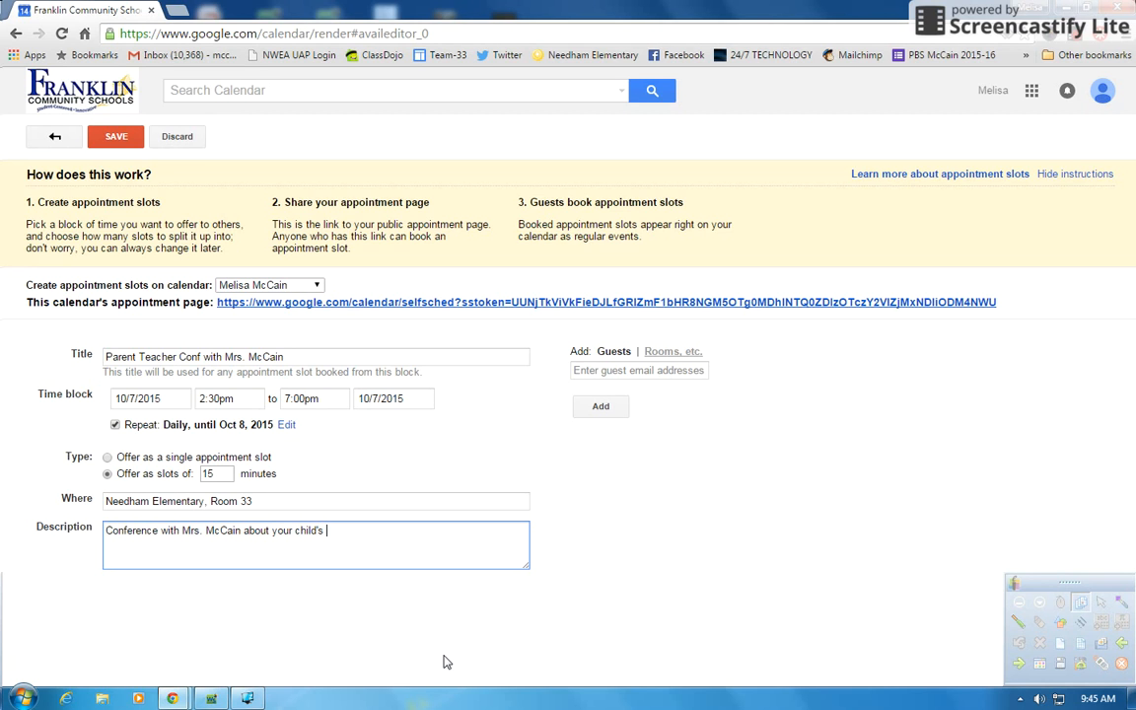
pyautogui.write('gr')
pyautogui.press('BackSpace')
pyautogui.press('BackSpace')
pyautogui.write('progress and data')
# Save the conference slots and reopen the Wednesday slot block for editing.
pyautogui.click(118, 140)
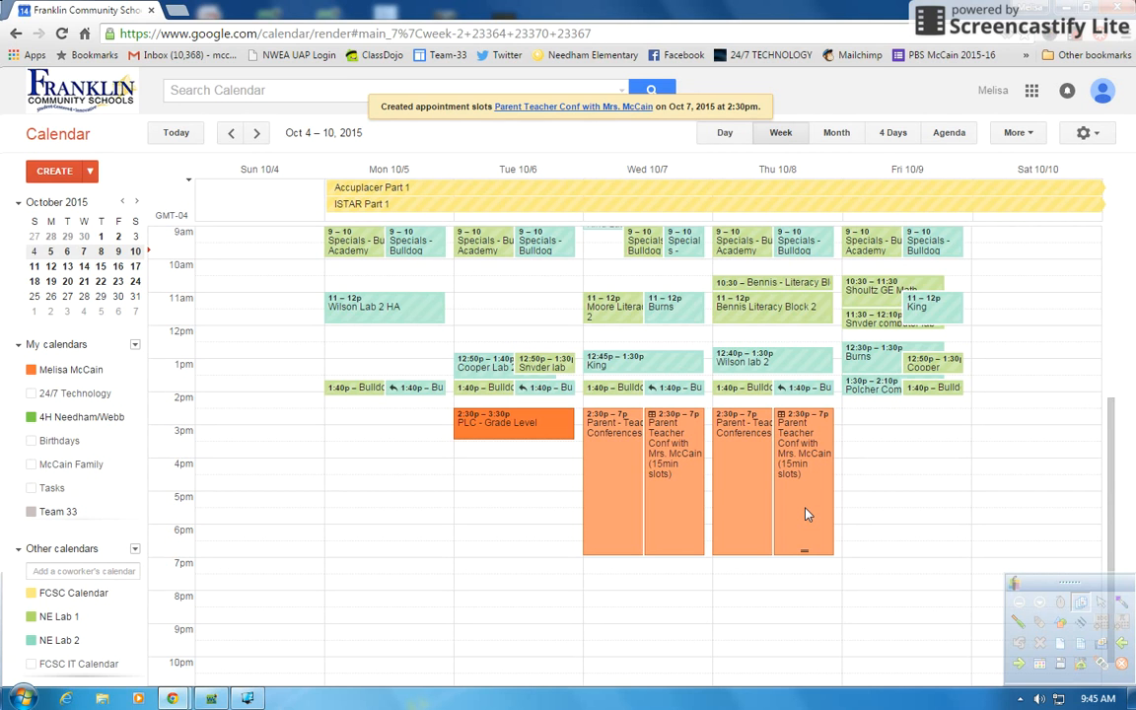
pyautogui.click(676, 512)
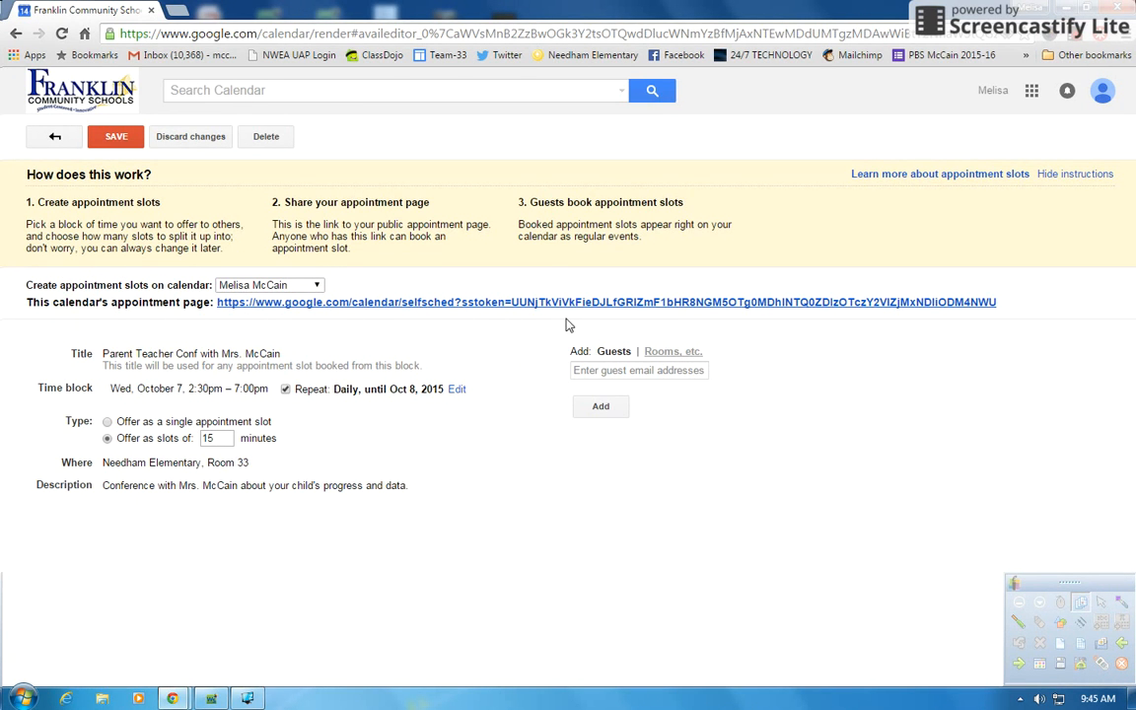
# Open the public appointment page and jump to the Oct 7, 2015 week of open slots.
pyautogui.click(815, 310)
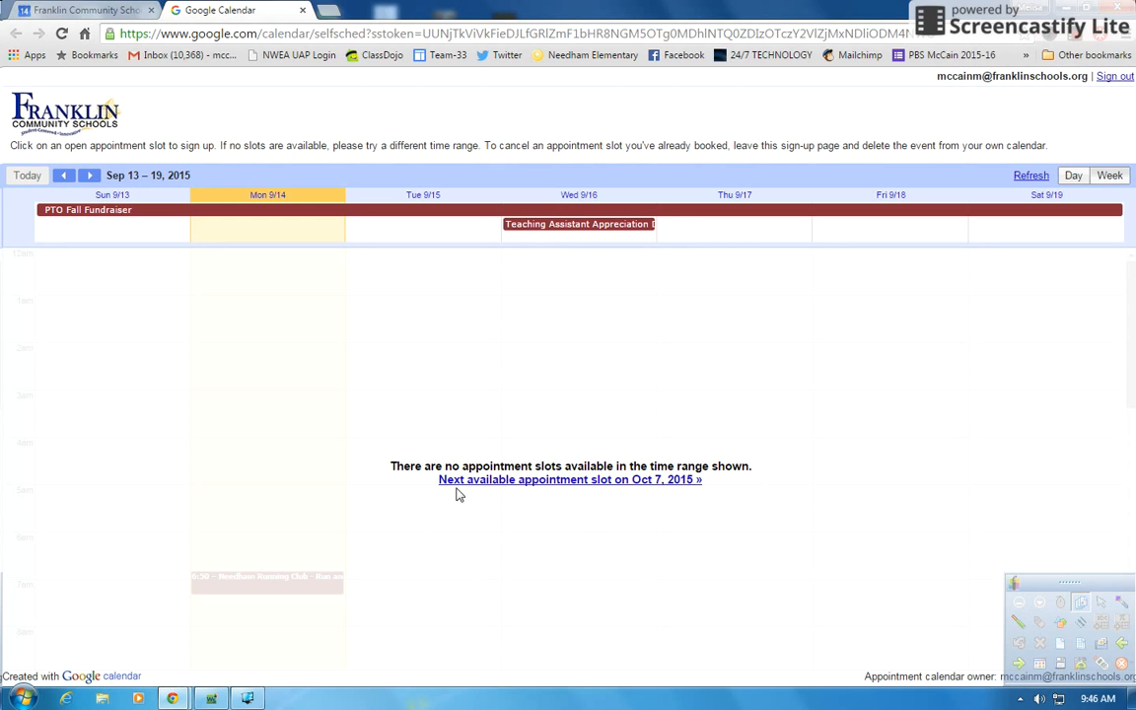
pyautogui.click(646, 483)
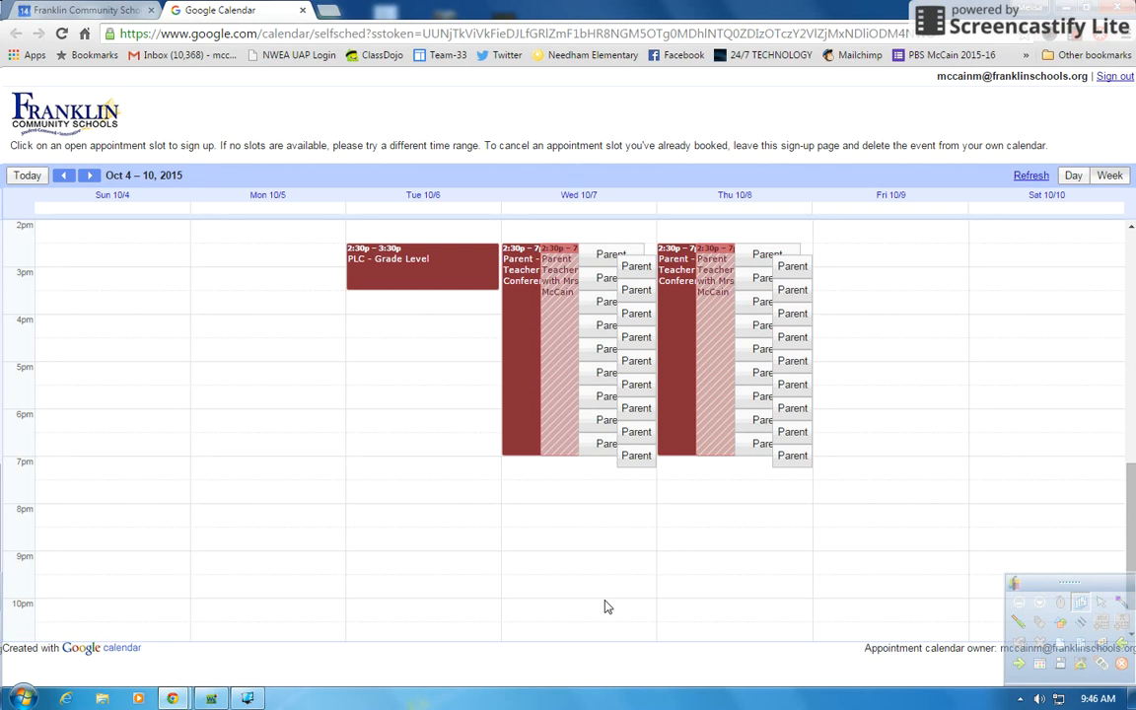
# Book the Wed 5:00–5:15pm slot as a test with the description 'Lunch'.
pyautogui.click(594, 376)
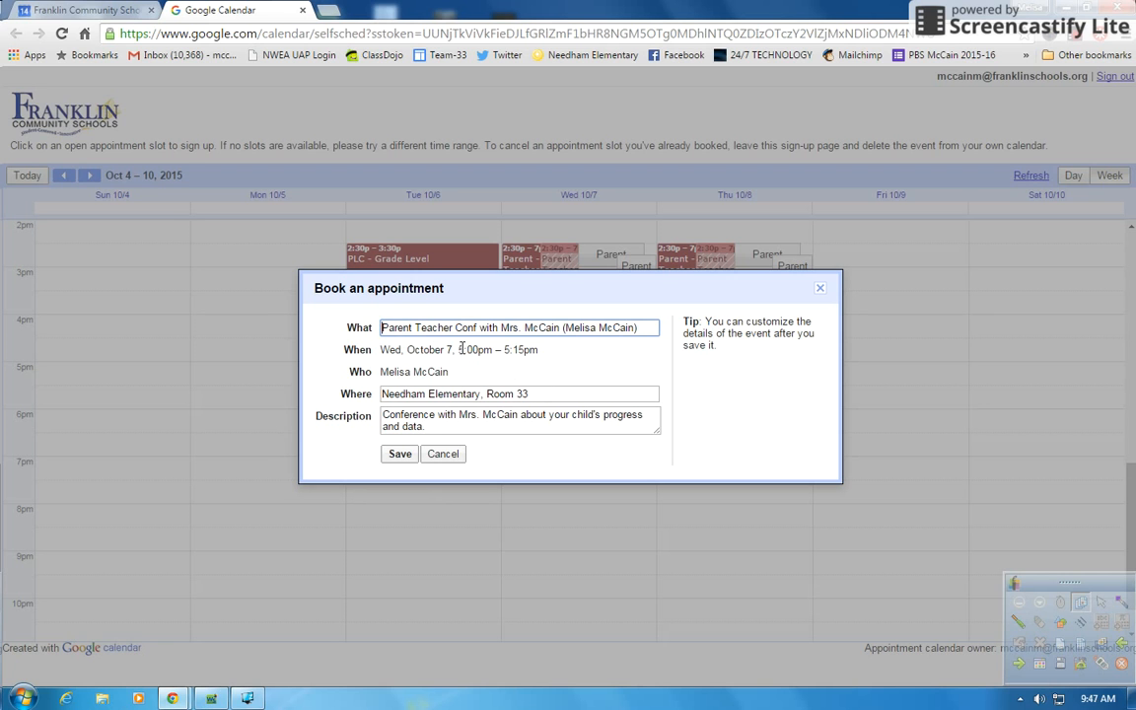
pyautogui.click(440, 428)
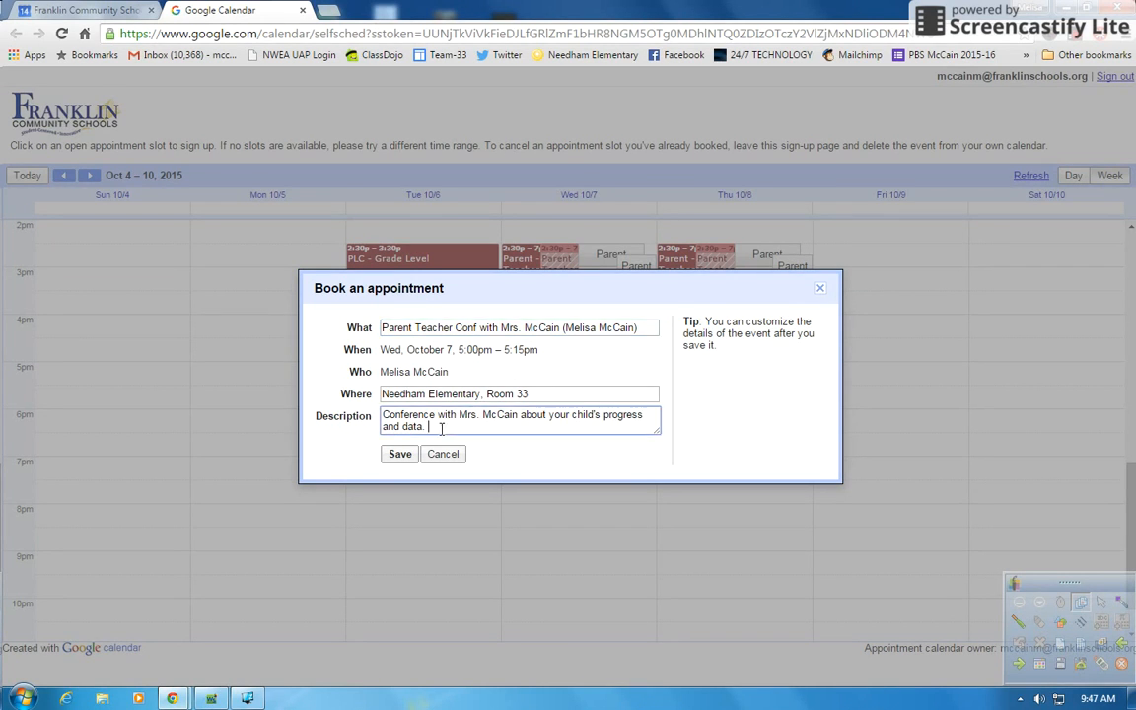
pyautogui.hotkey('ctrl', 'a')
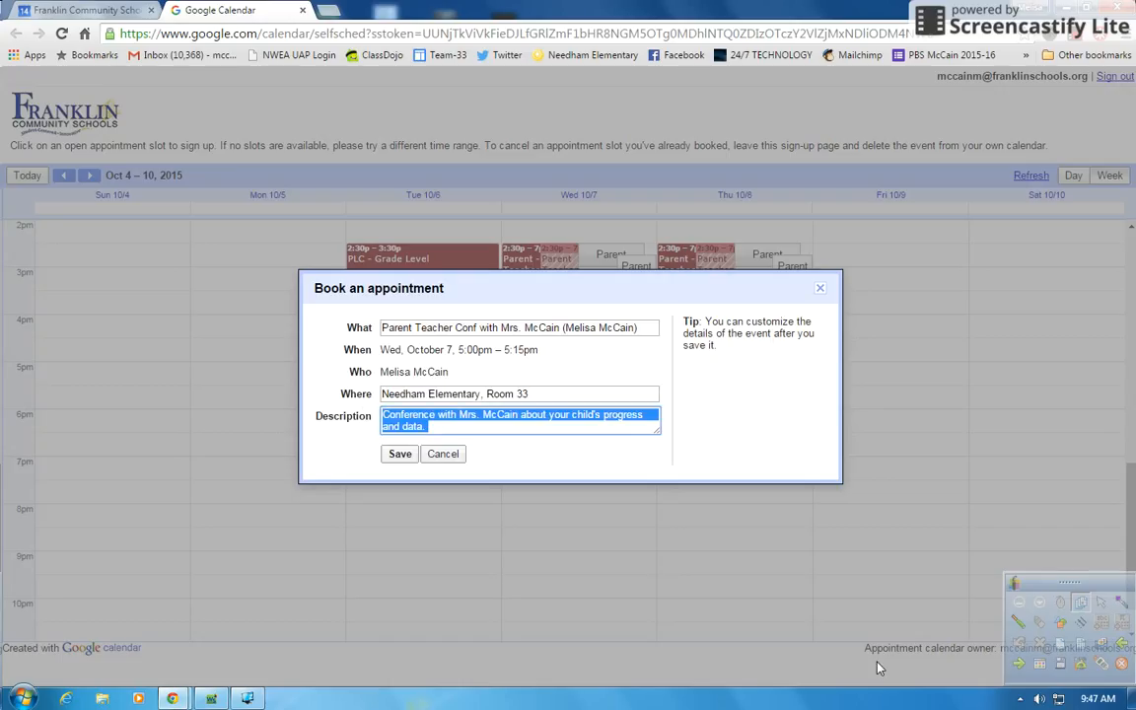
pyautogui.write('Lunch')
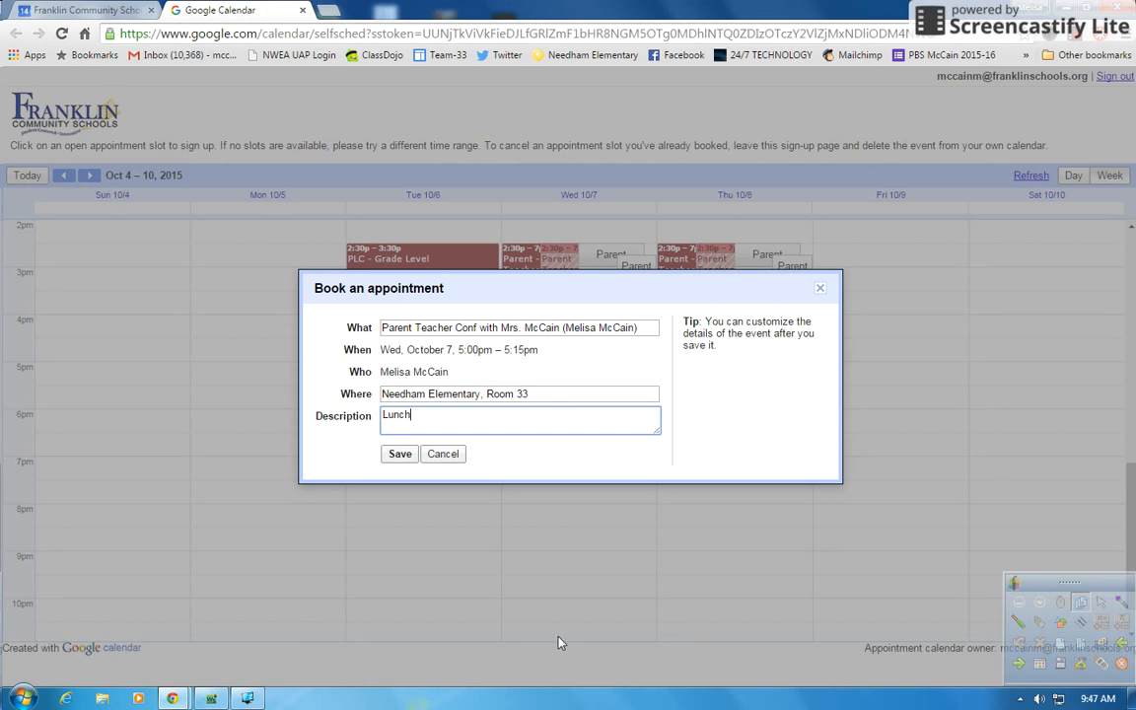
pyautogui.click(401, 454)
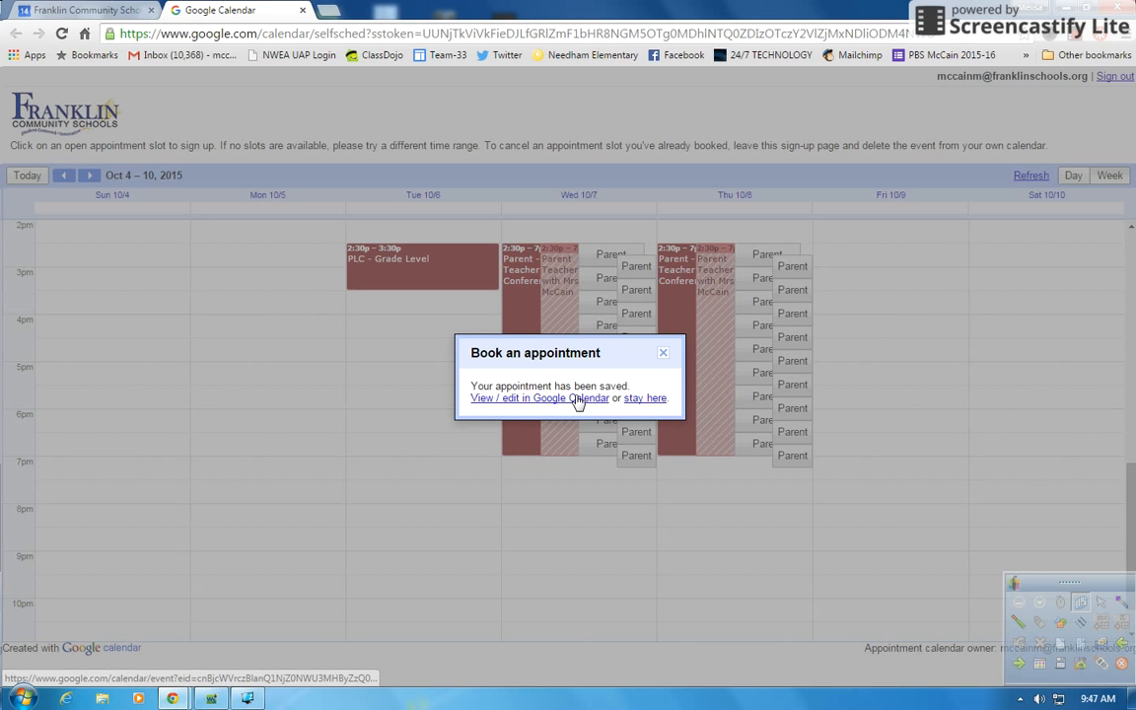
# Dismiss the booking confirmation and stay on the sign-up page, which now shows the booked Wed 5:00pm slot.
pyautogui.click(653, 399)
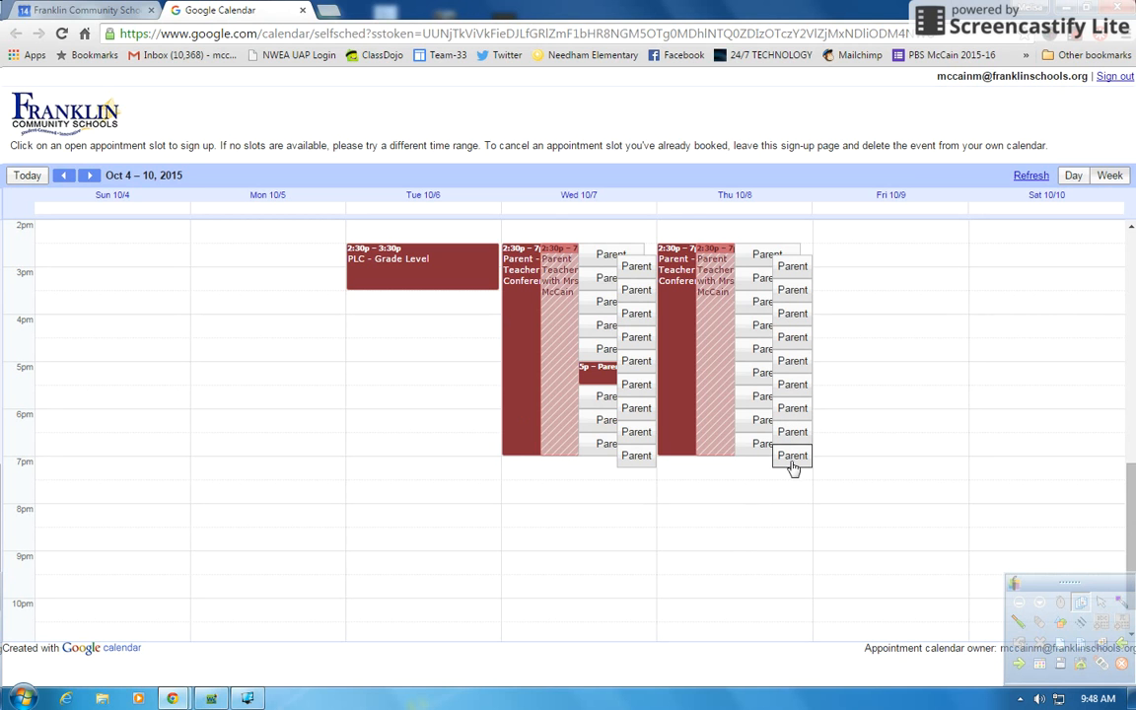
# Reopen the Wednesday appointment slot block in its full editor from the week calendar.
pyautogui.click(55, 12)
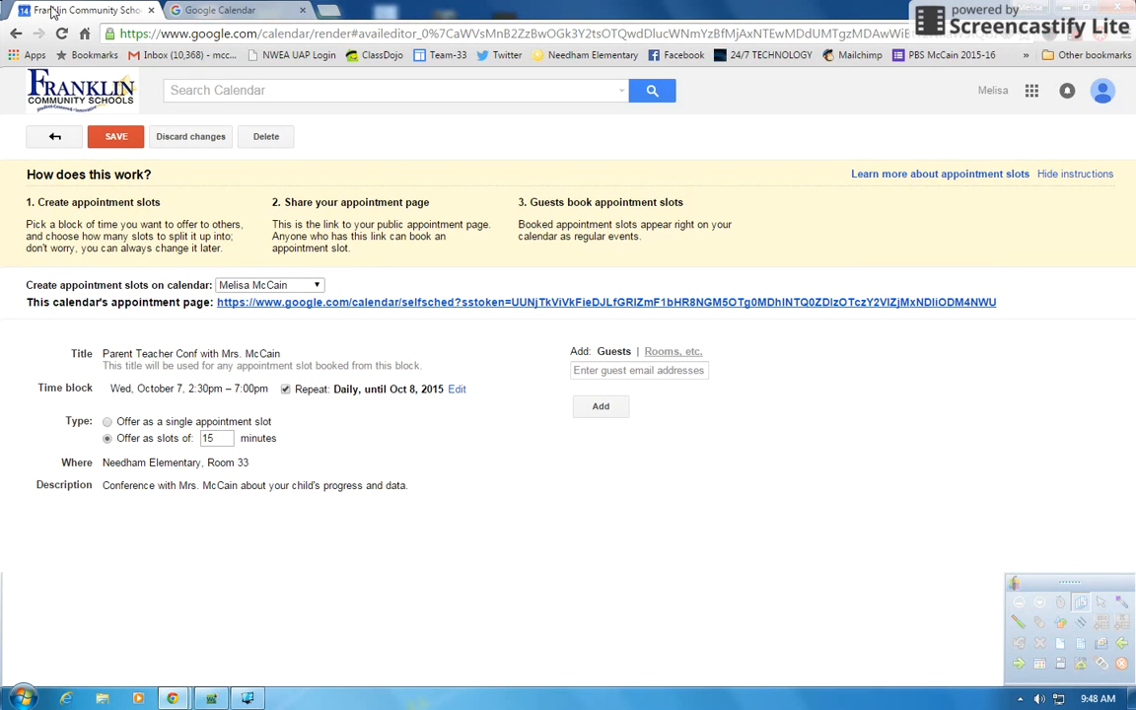
pyautogui.click(54, 136)
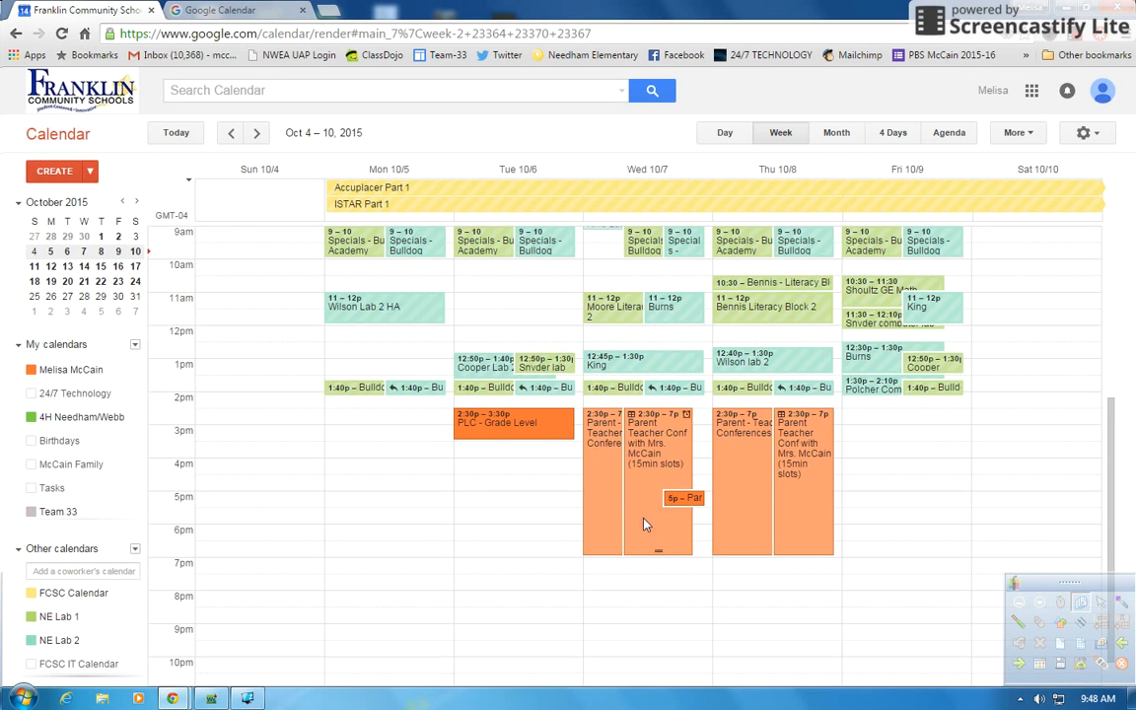
pyautogui.click(641, 501)
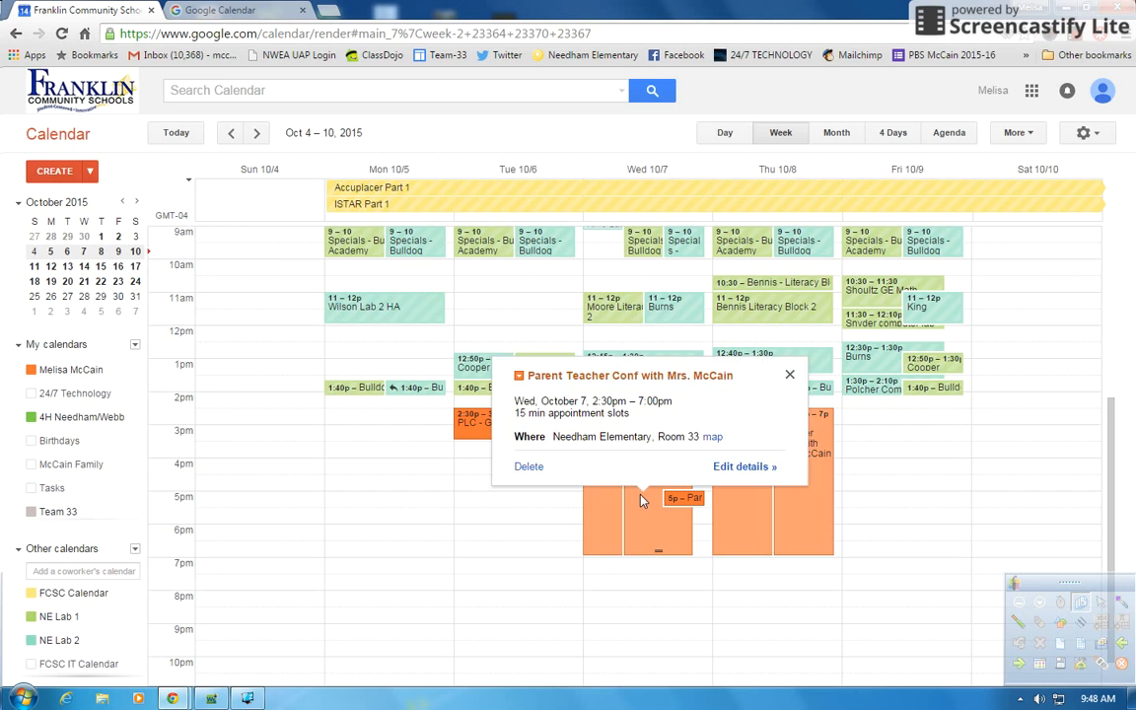
pyautogui.click(641, 500)
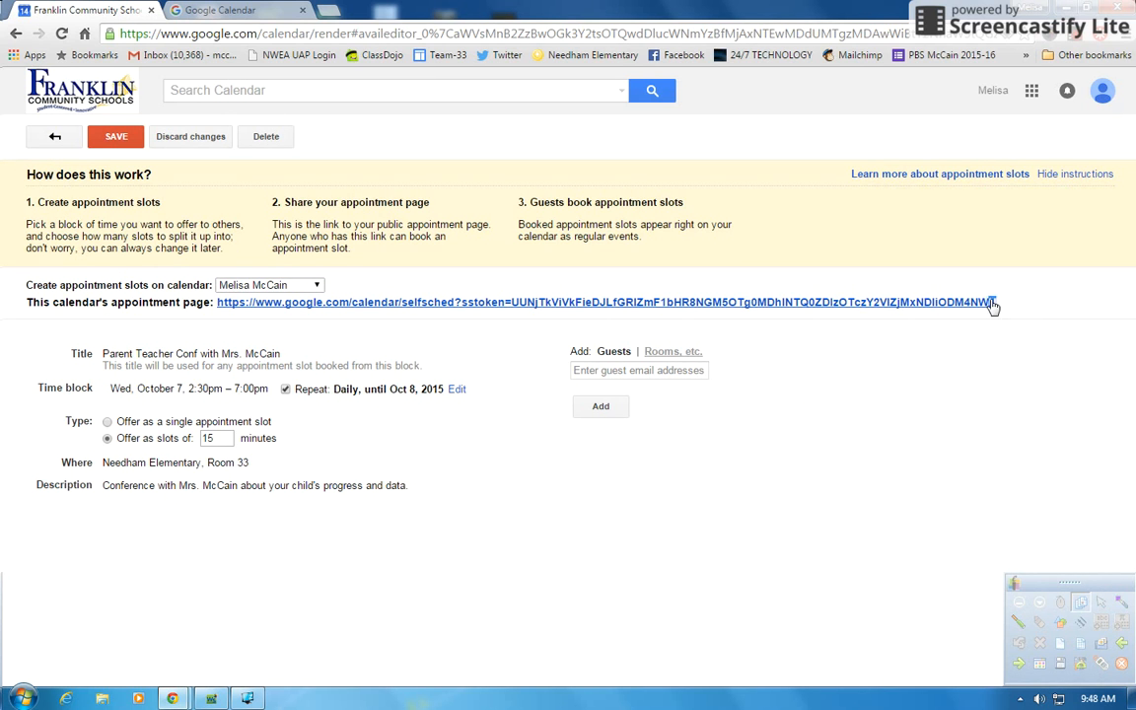
# Copy the appointment page link and load the Gmail inbox in the sign-up tab.
pyautogui.moveTo(996, 303); pyautogui.dragTo(215, 304)
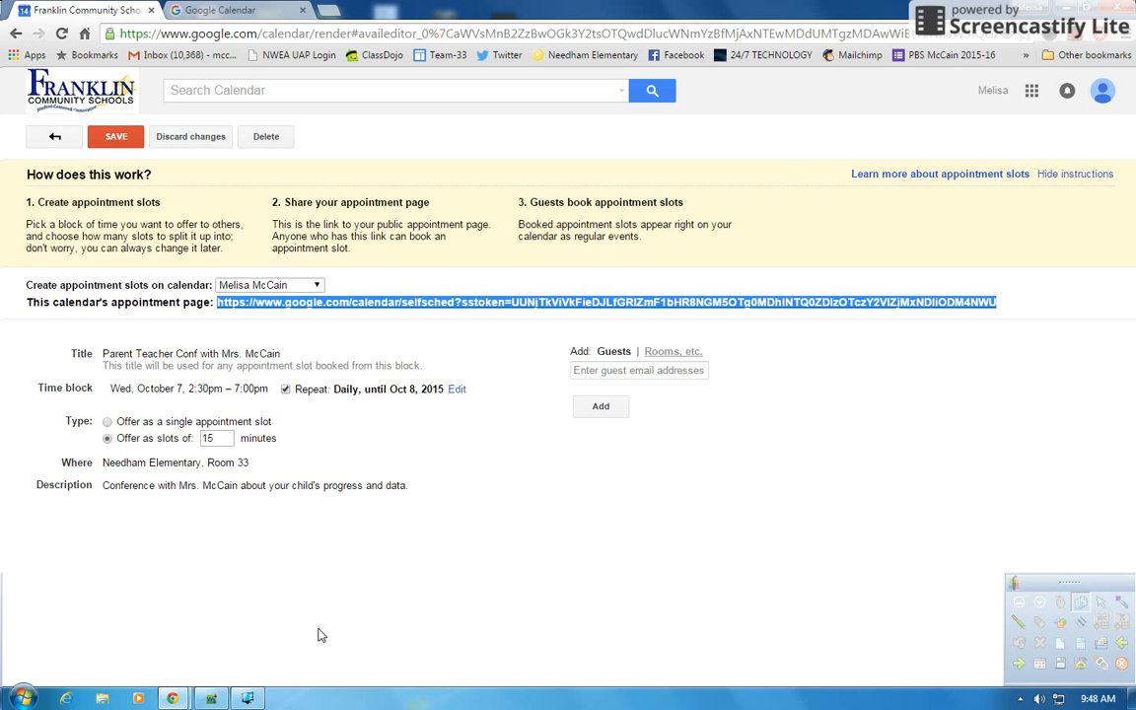
pyautogui.click(254, 8)
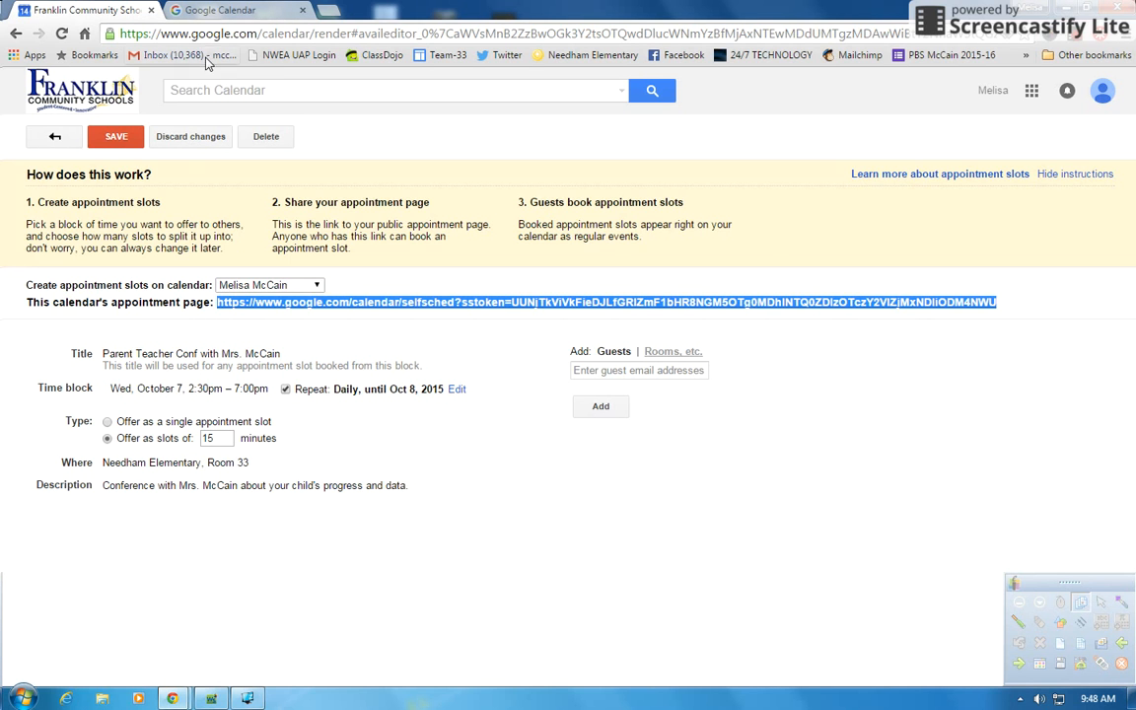
pyautogui.click(183, 55)
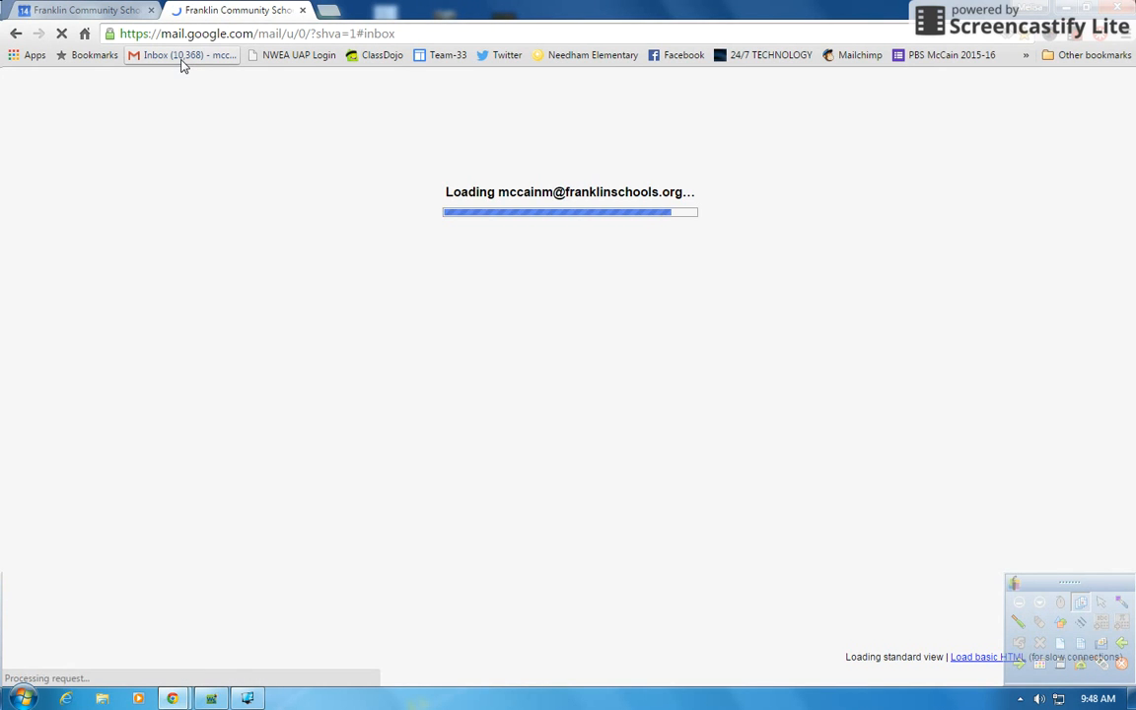
# Compose a new Gmail message and paste the appointment page link above the signature.
pyautogui.click(72, 170)
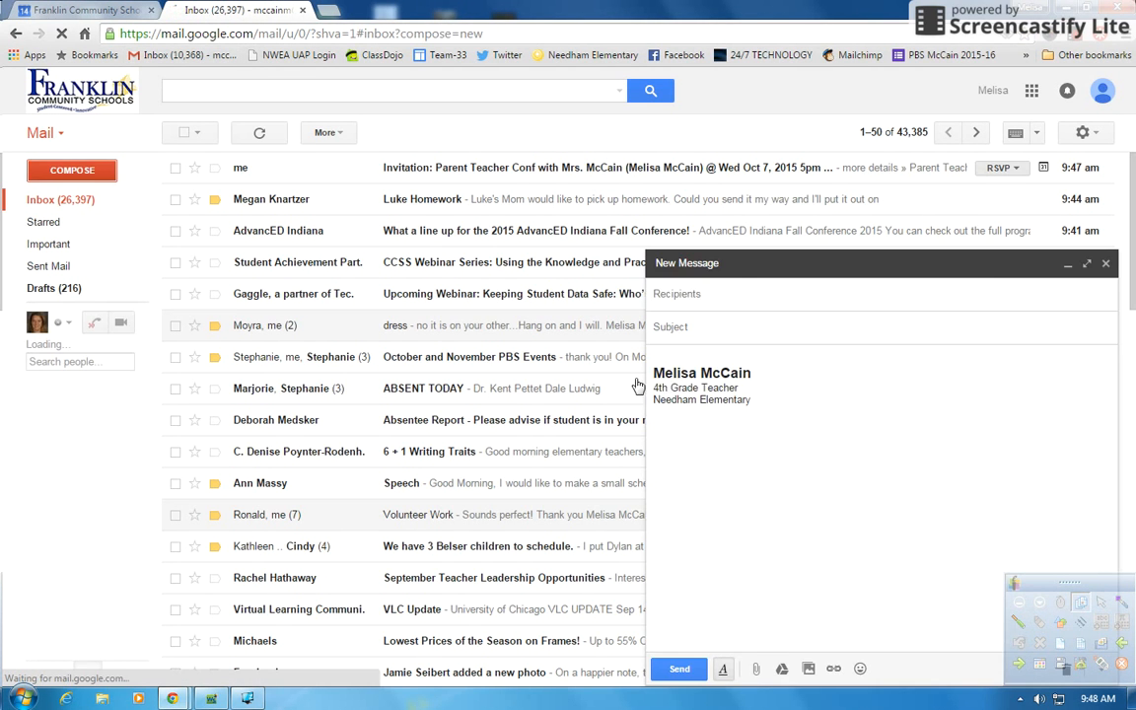
pyautogui.click(680, 356)
pyautogui.write('https://www.google.com/calendar/selfsched?sstoken=UUNjTkViVkFieDJLfGRlZmF1bHR8NGM5OTg0MDhlNTQ0ZDIzOTczY2VlZjMxNDliODM4NWU')
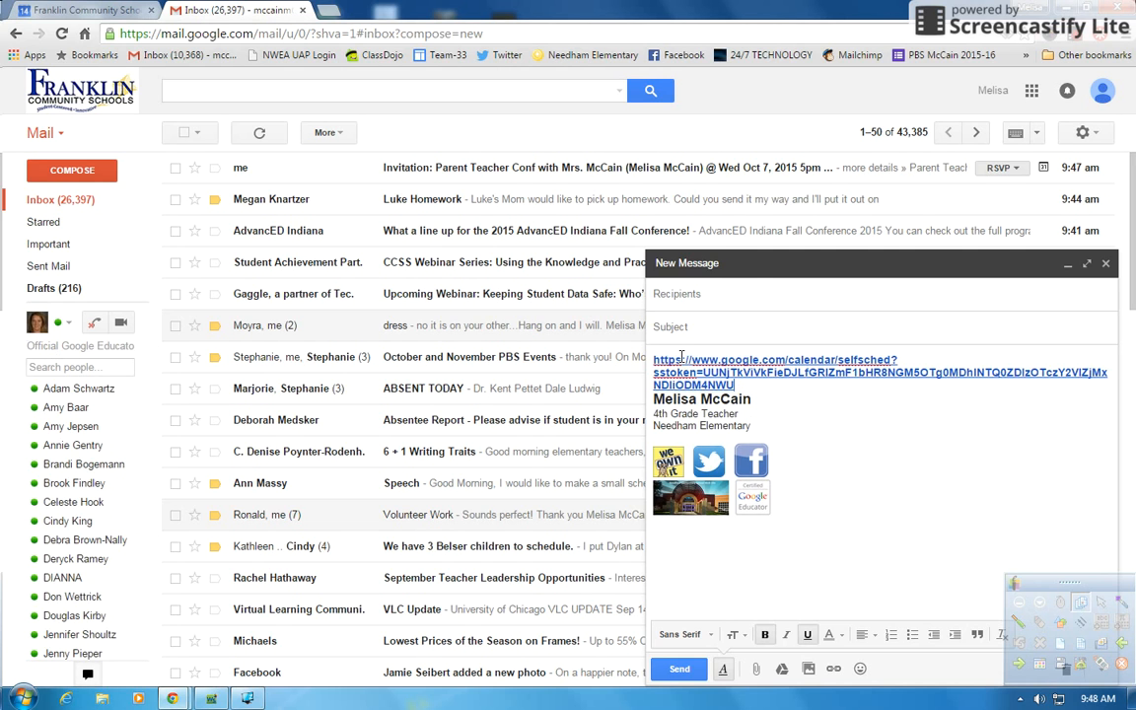